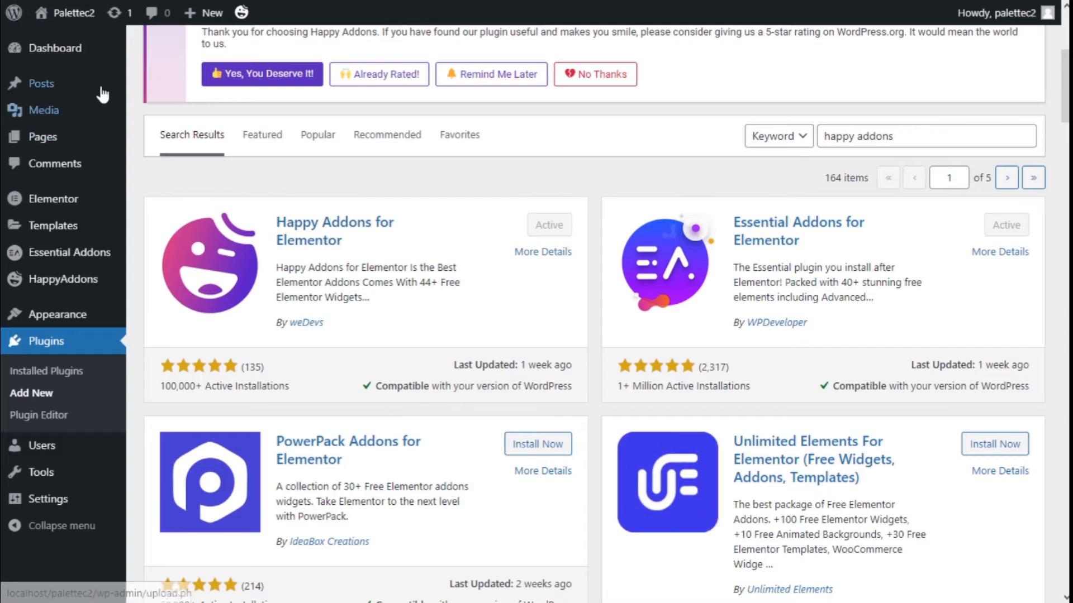
# Step: Visit the Palettec2 site and open its home page for editing with Elementor
pyautogui.moveTo(78, 23)
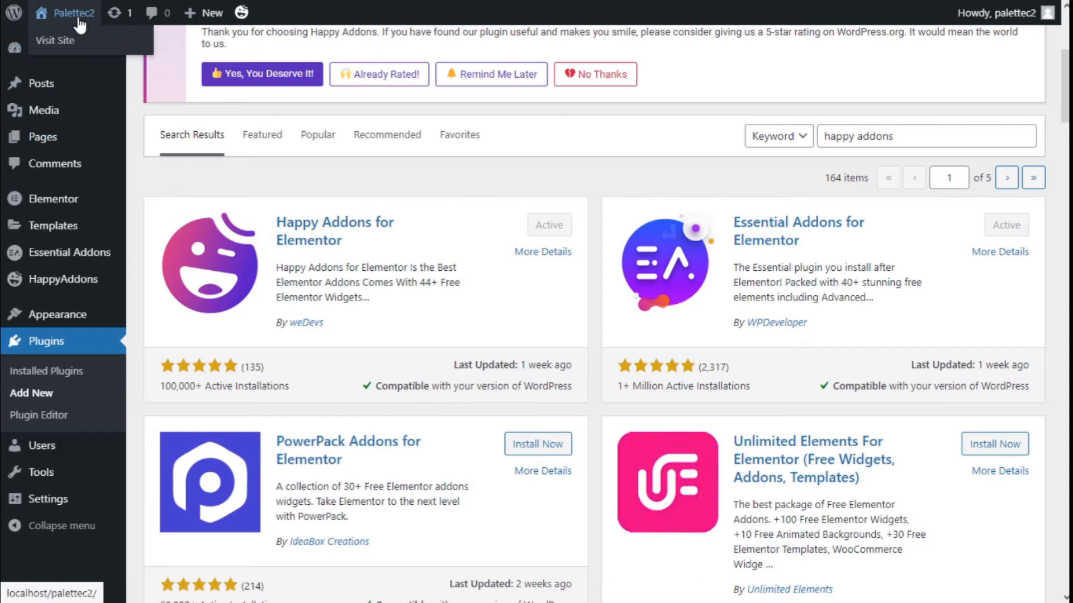
pyautogui.click(65, 44)
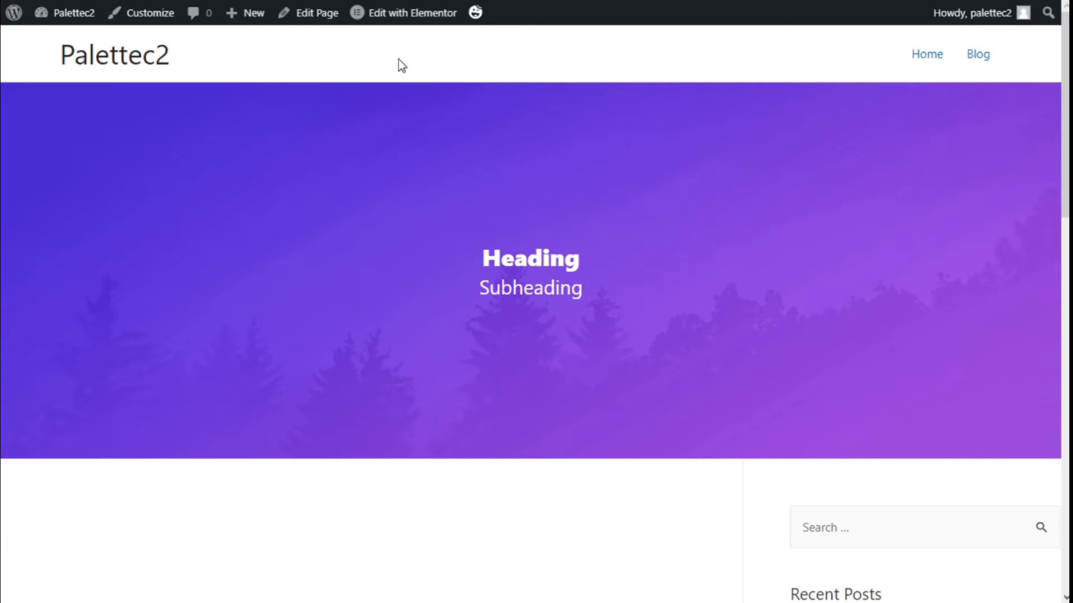
pyautogui.moveTo(403, 23)
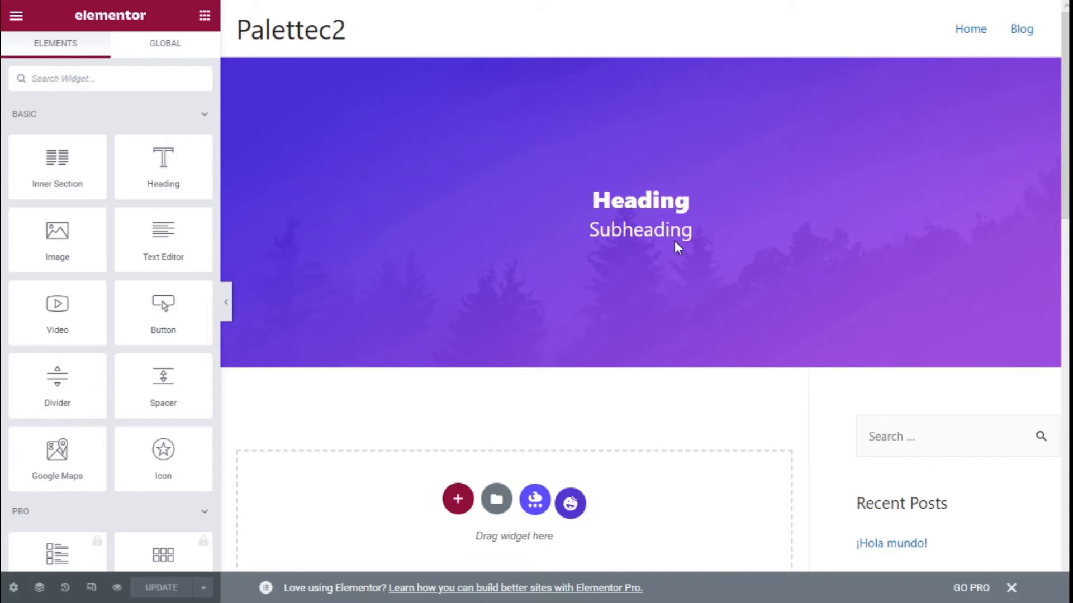
# Step: Search the widgets for "stack" and place the Image Stack Group widget in the empty page section
pyautogui.scroll(-2, 682, 246)
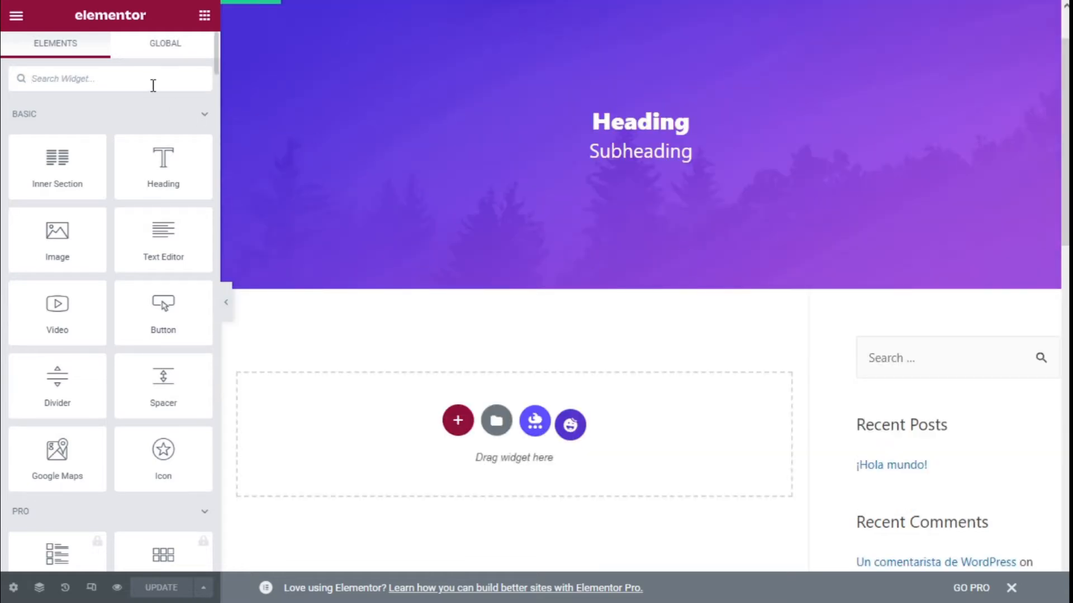
pyautogui.write('stack')
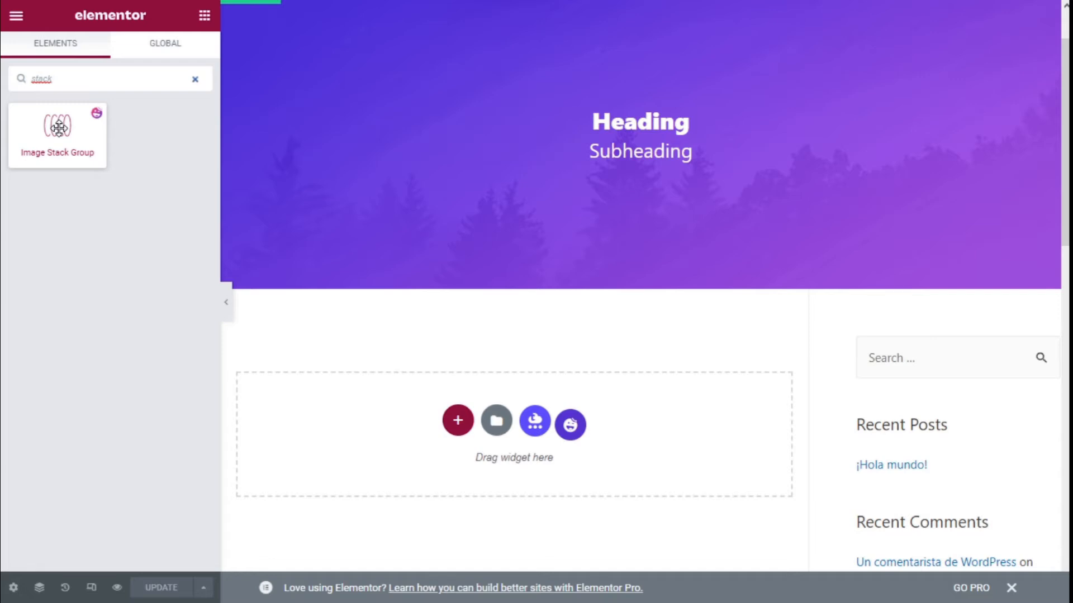
pyautogui.moveTo(59, 128); pyautogui.dragTo(501, 441)
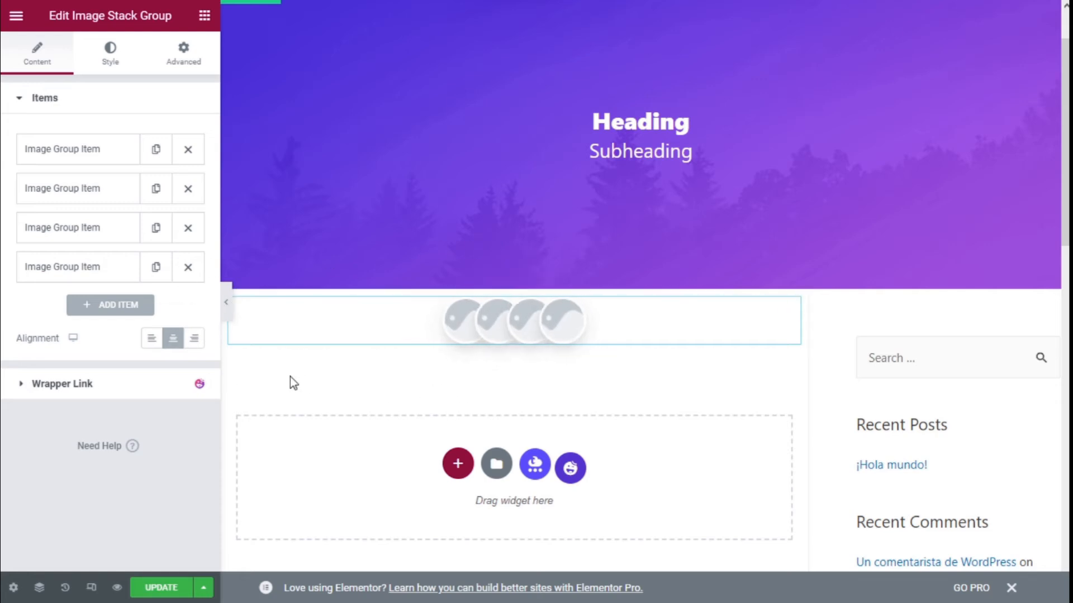
pyautogui.click(115, 316)
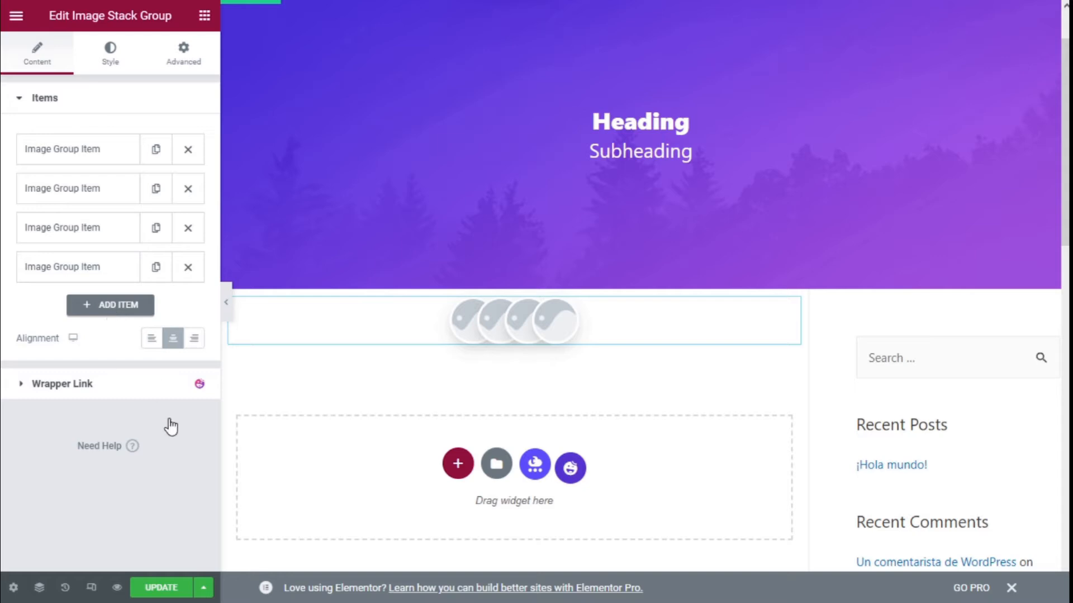
pyautogui.scroll(-4, 139, 347)
pyautogui.scroll(2, 136, 340)
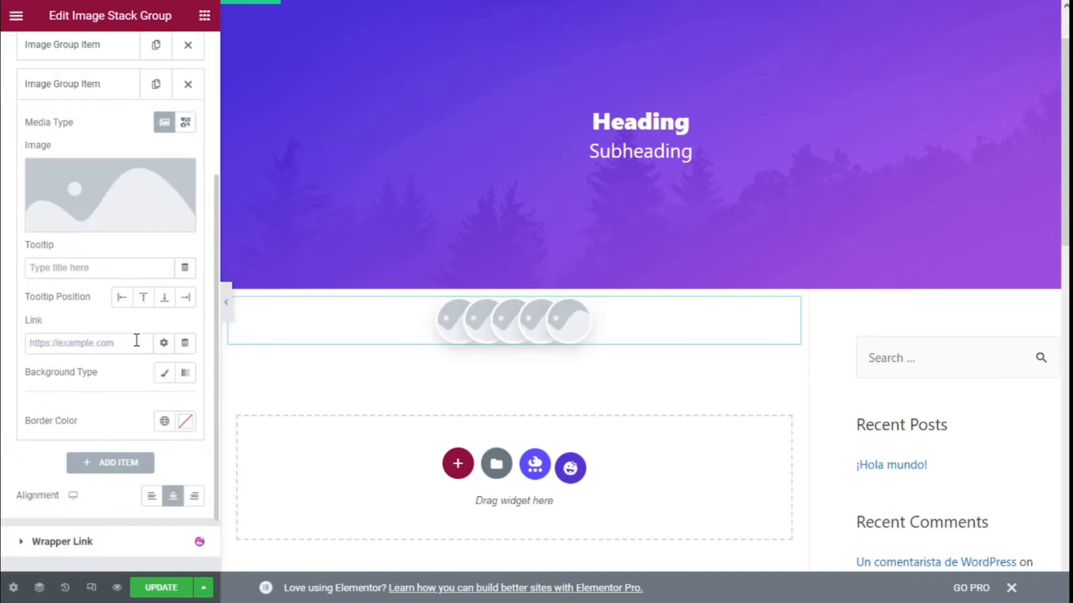
pyautogui.click(91, 170)
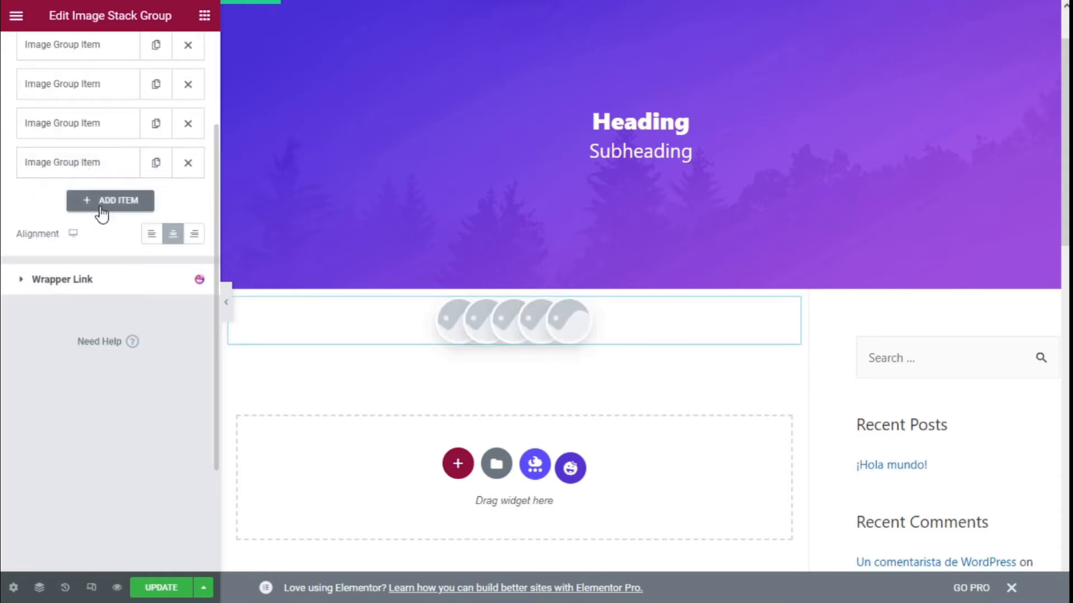
pyautogui.click(95, 207)
pyautogui.click(128, 356)
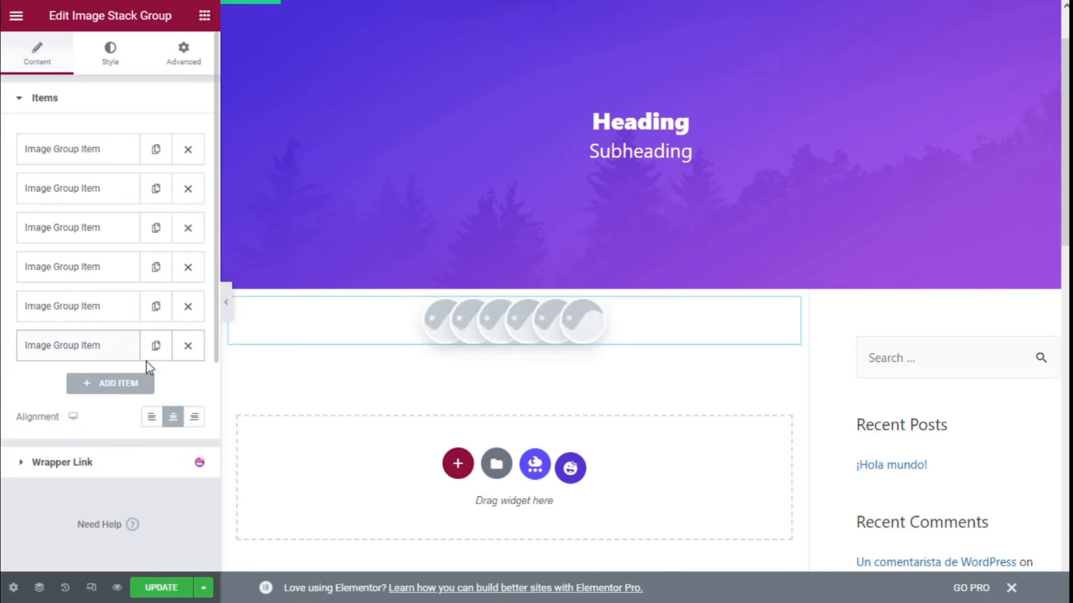
pyautogui.click(189, 346)
pyautogui.click(189, 307)
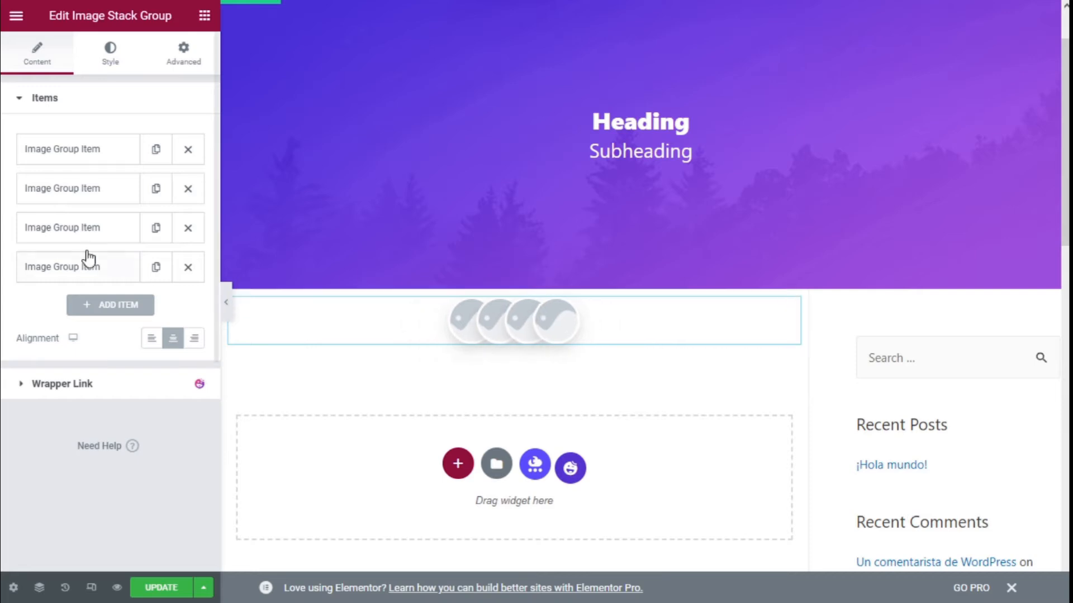
# Step: Switch the first stack item's media type to icon and set its tooltip to "Tooltip!"
pyautogui.click(56, 160)
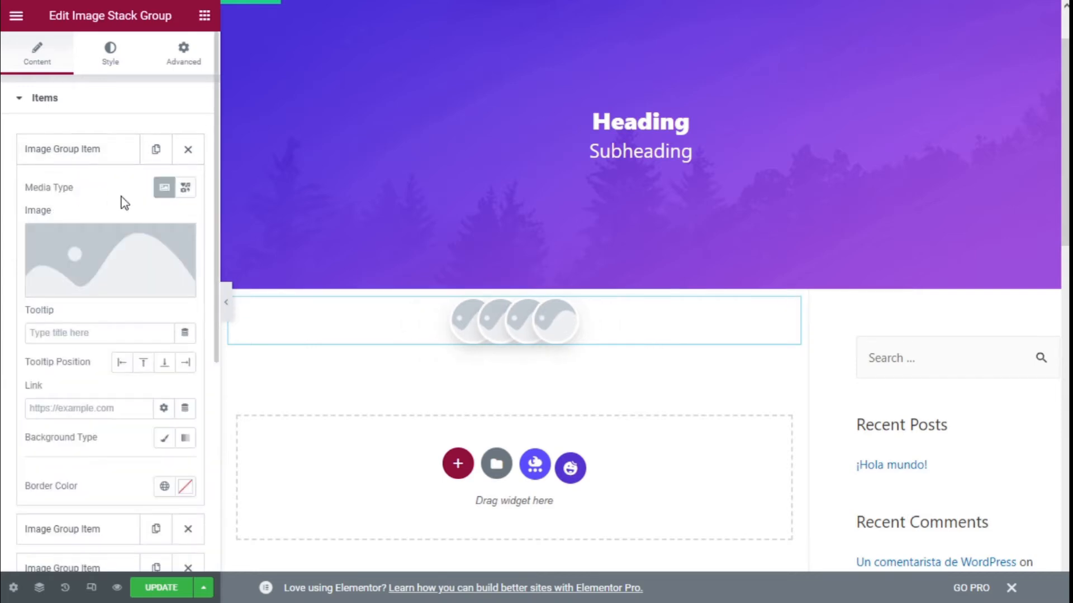
pyautogui.click(183, 190)
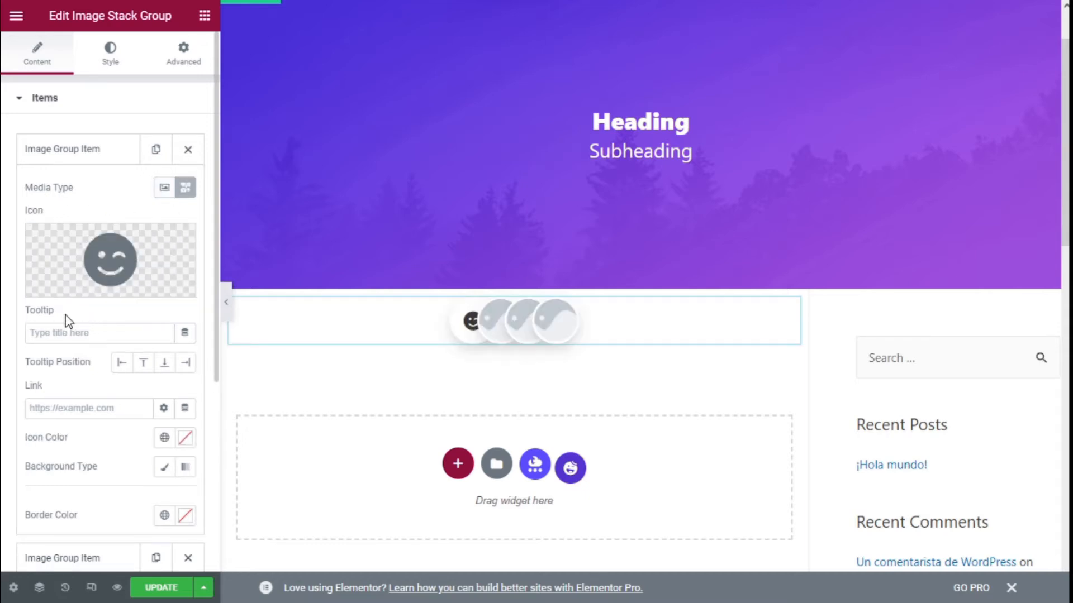
pyautogui.click(40, 331)
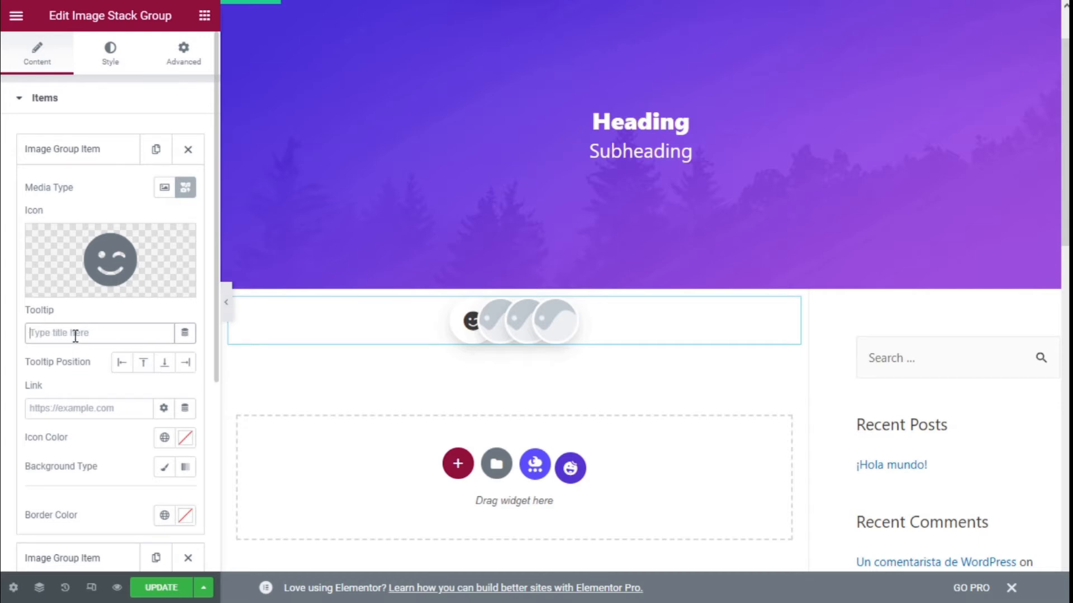
pyautogui.write('T')
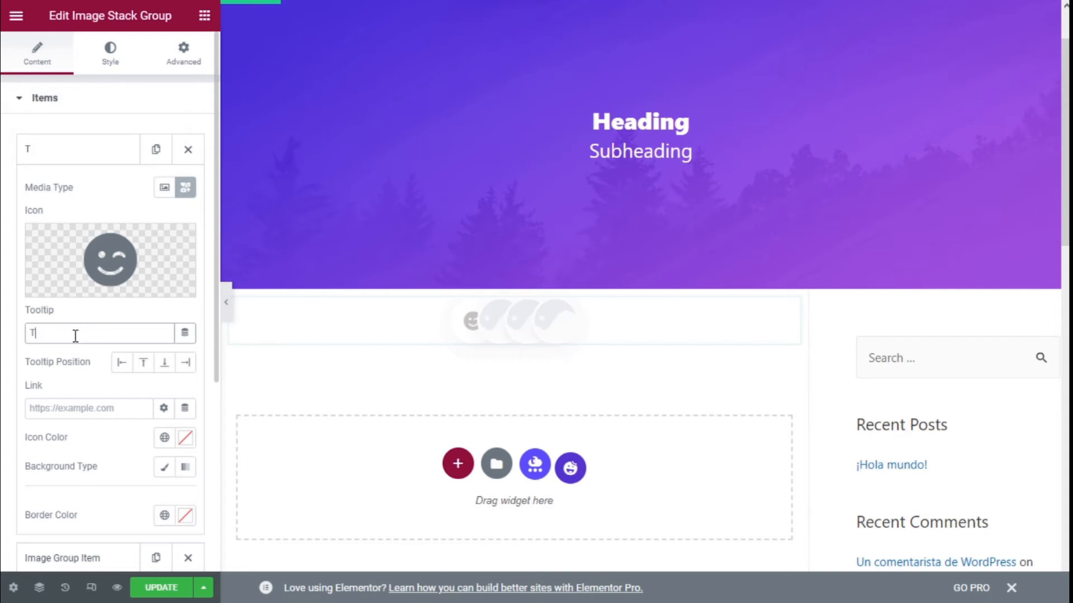
pyautogui.write('oolto')
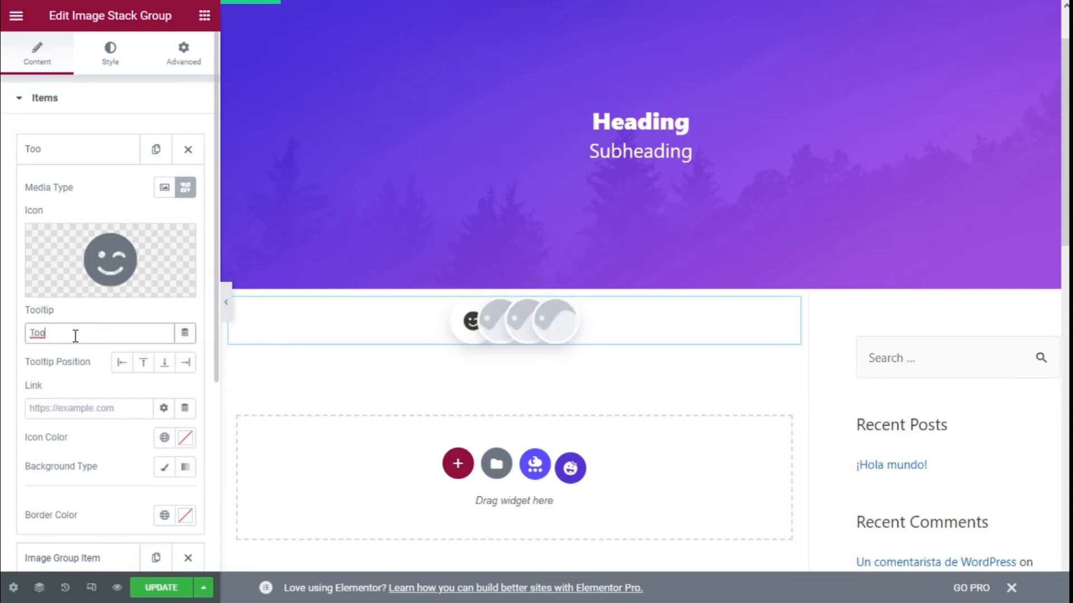
pyautogui.press('BackSpace')
pyautogui.write('ip!')
pyautogui.click(86, 162)
# Step: Switch the second stack item to an icon and insert the Soap icon from the icon library
pyautogui.click(87, 192)
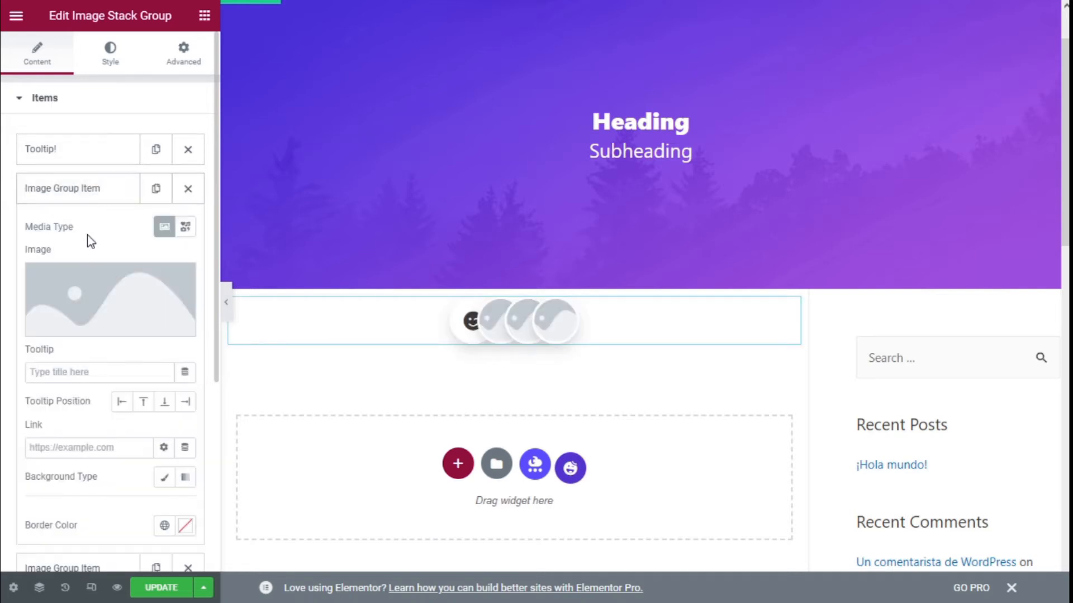
pyautogui.click(185, 226)
pyautogui.click(162, 271)
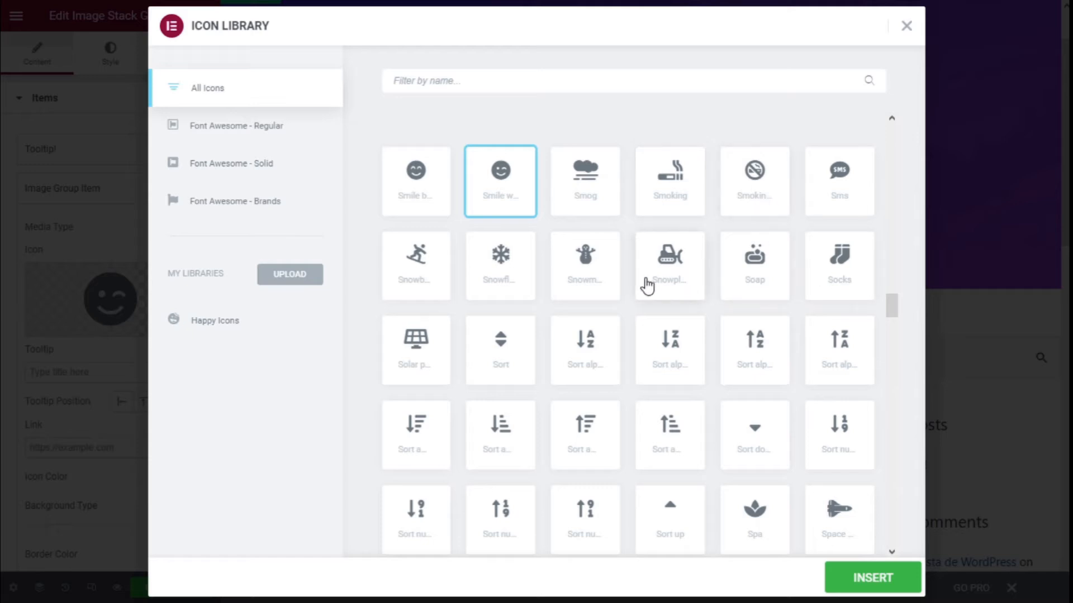
pyautogui.click(749, 272)
pyautogui.click(866, 572)
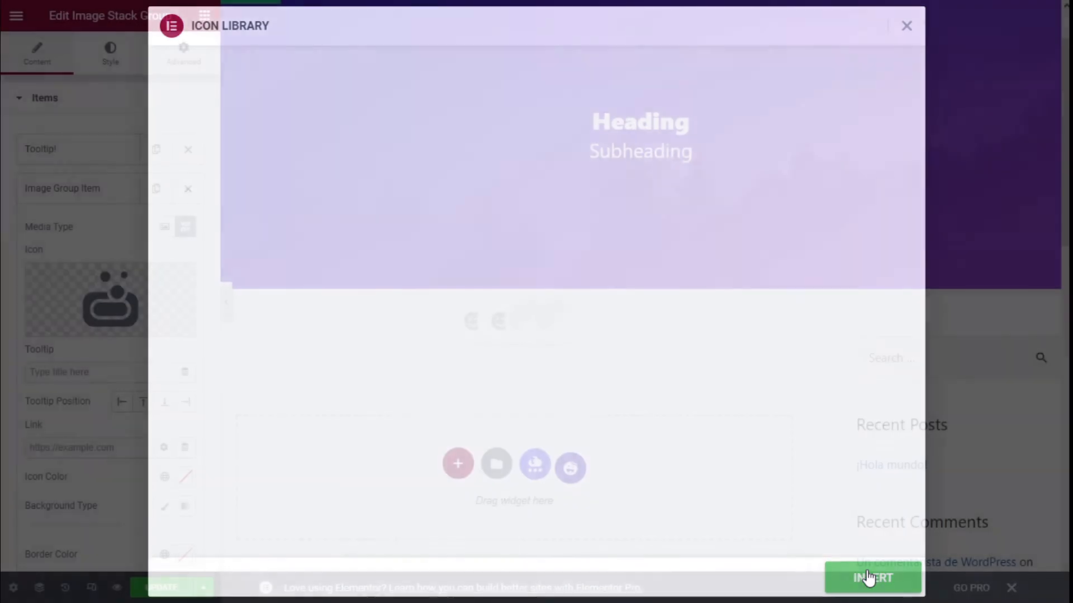
pyautogui.click(84, 189)
# Step: Switch the media type of the third and fourth stack items to icon
pyautogui.click(84, 230)
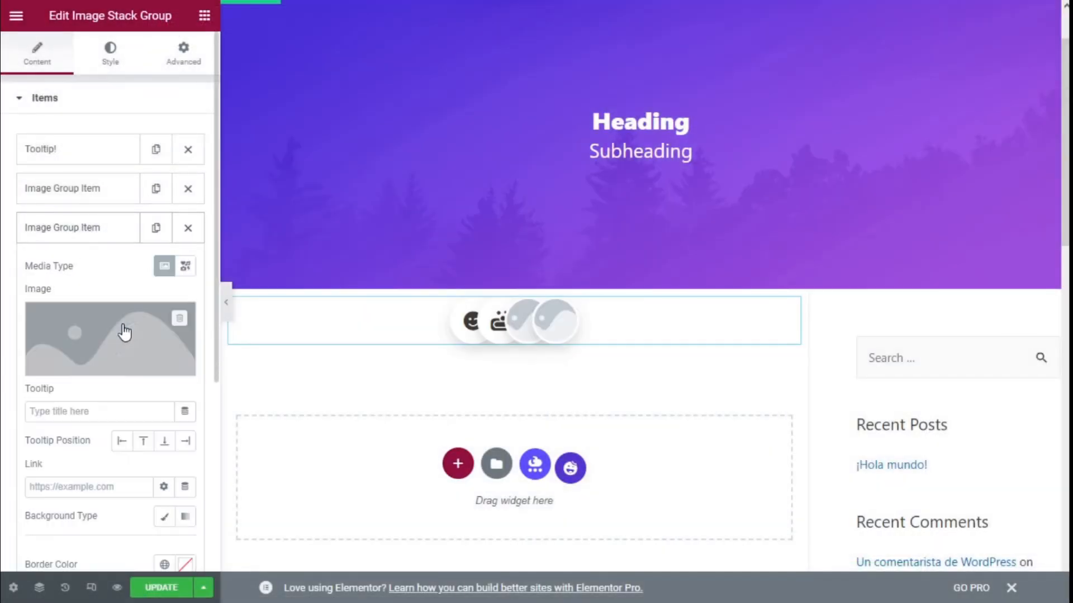
pyautogui.click(185, 267)
pyautogui.click(101, 236)
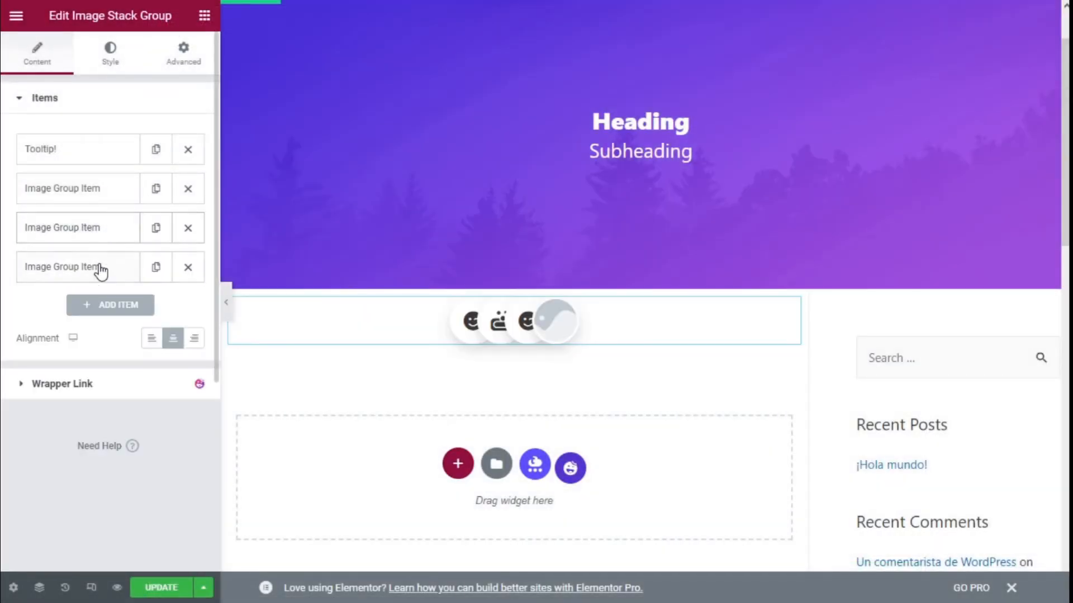
pyautogui.click(98, 265)
pyautogui.click(185, 305)
pyautogui.moveTo(130, 358)
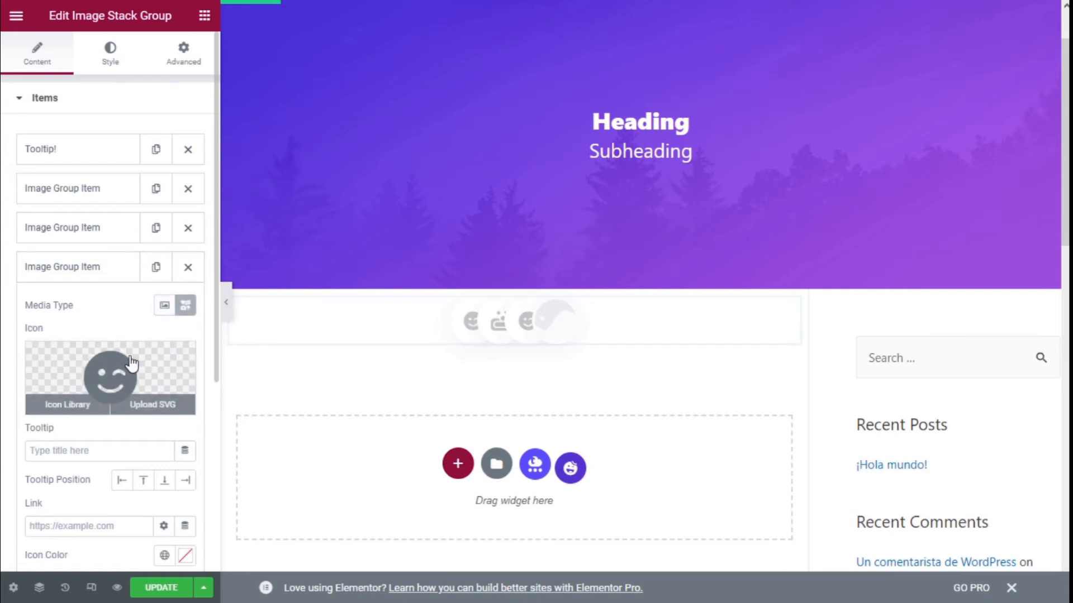
pyautogui.click(96, 269)
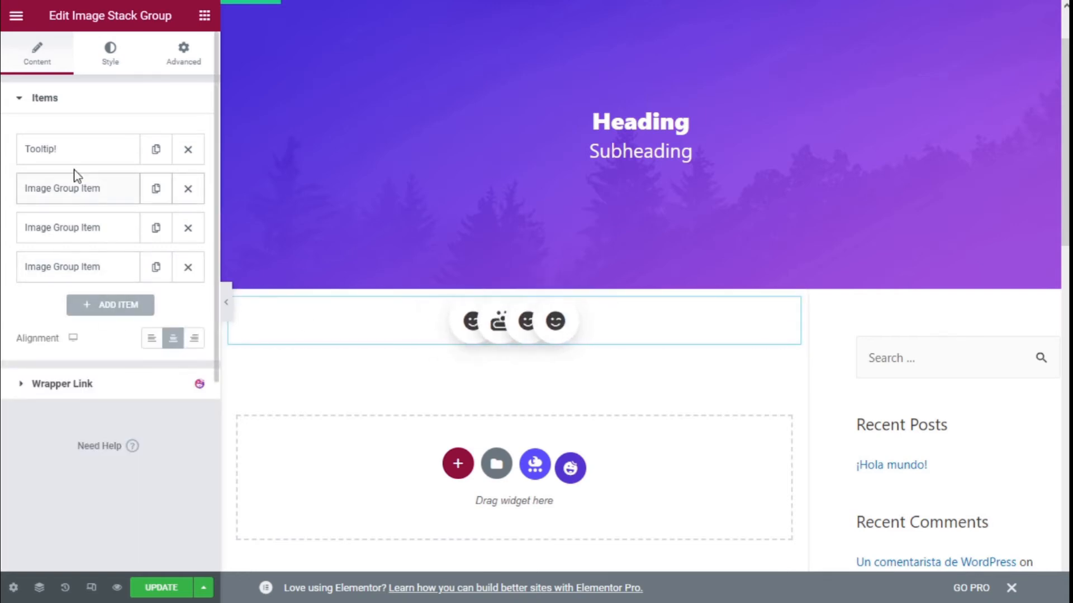
# Step: Set the tooltip of the second, third and fourth stack items to "Tooltips"
pyautogui.click(66, 186)
pyautogui.click(74, 371)
pyautogui.write('Tooltips')
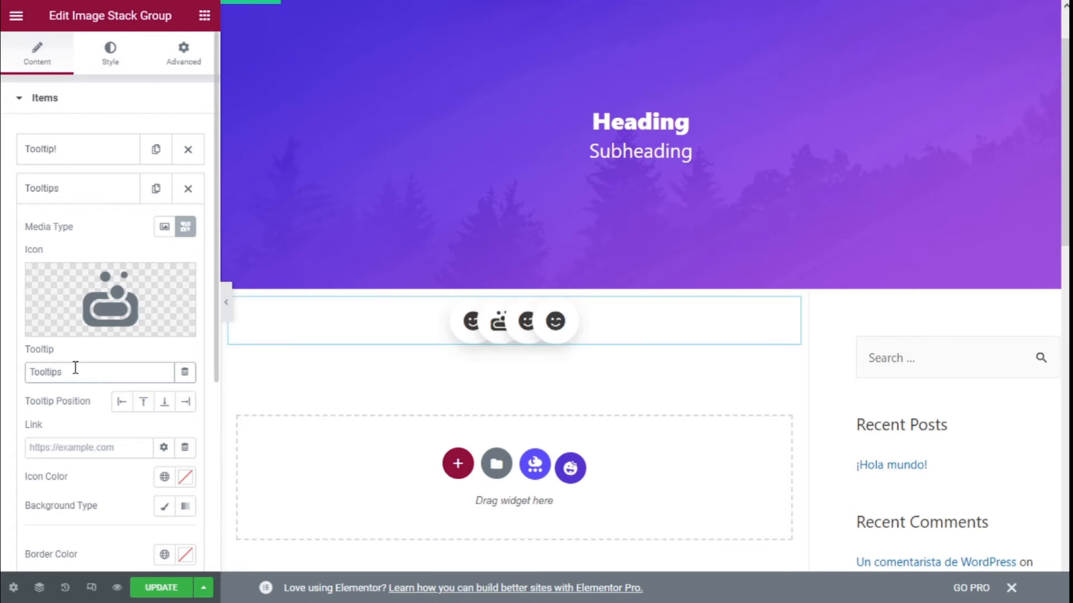
pyautogui.click(71, 186)
pyautogui.click(81, 232)
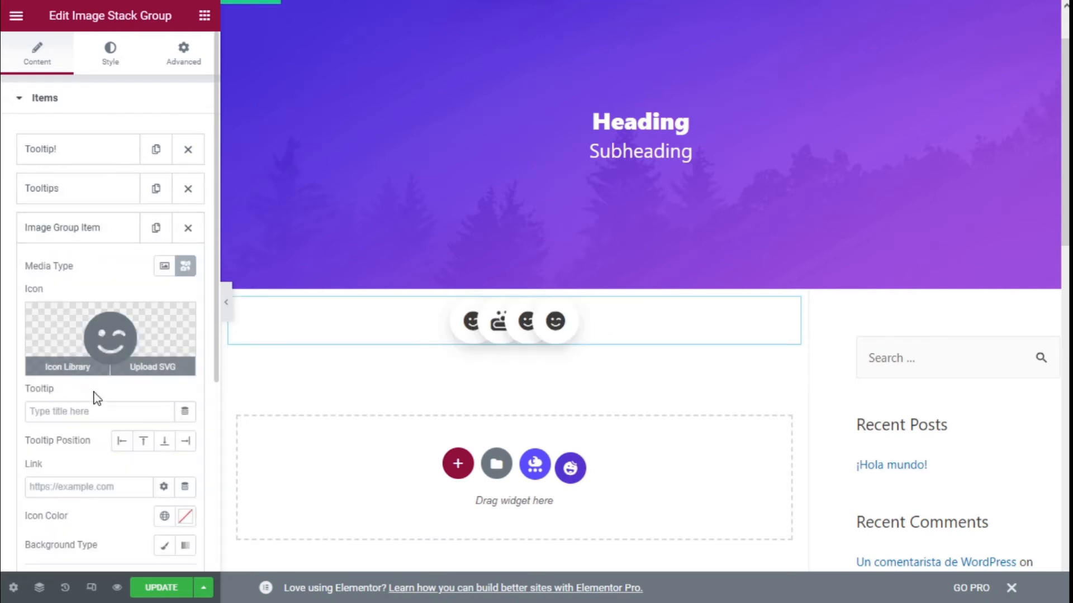
pyautogui.click(90, 410)
pyautogui.write('Tooltips')
pyautogui.click(94, 235)
pyautogui.click(93, 265)
pyautogui.click(85, 452)
pyautogui.write('Tooltips')
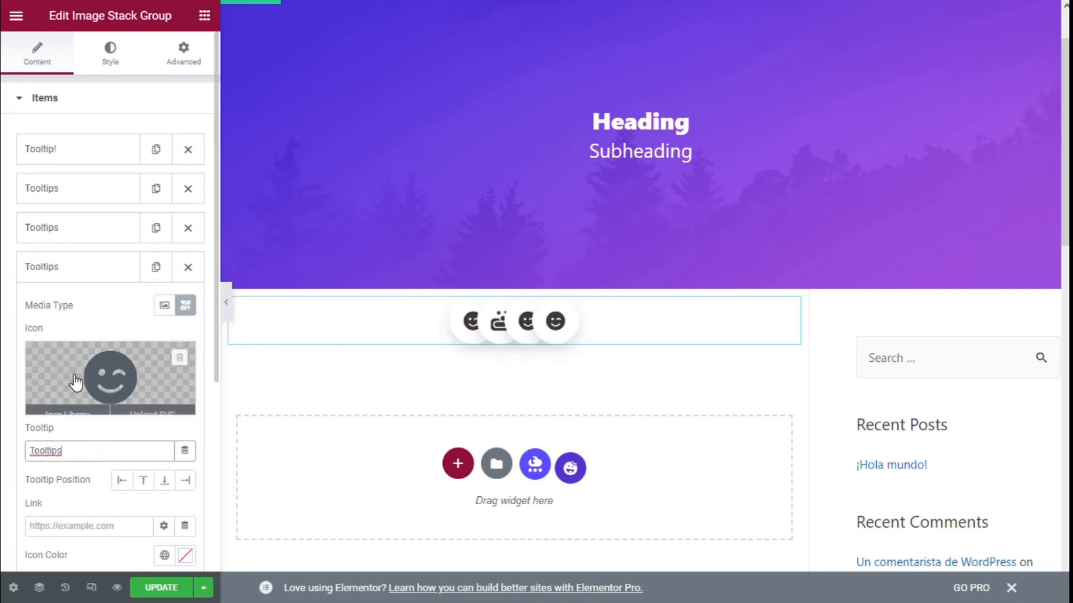
# Step: Try the left and right alignments on the icon stack and return it to center
pyautogui.scroll(-3, 75, 382)
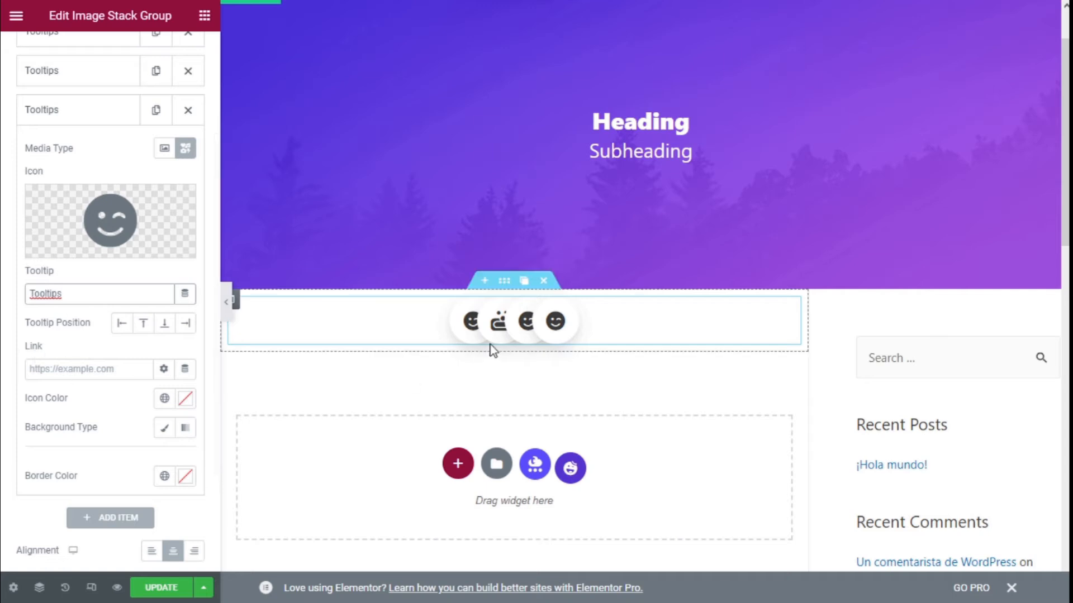
pyautogui.moveTo(589, 336)
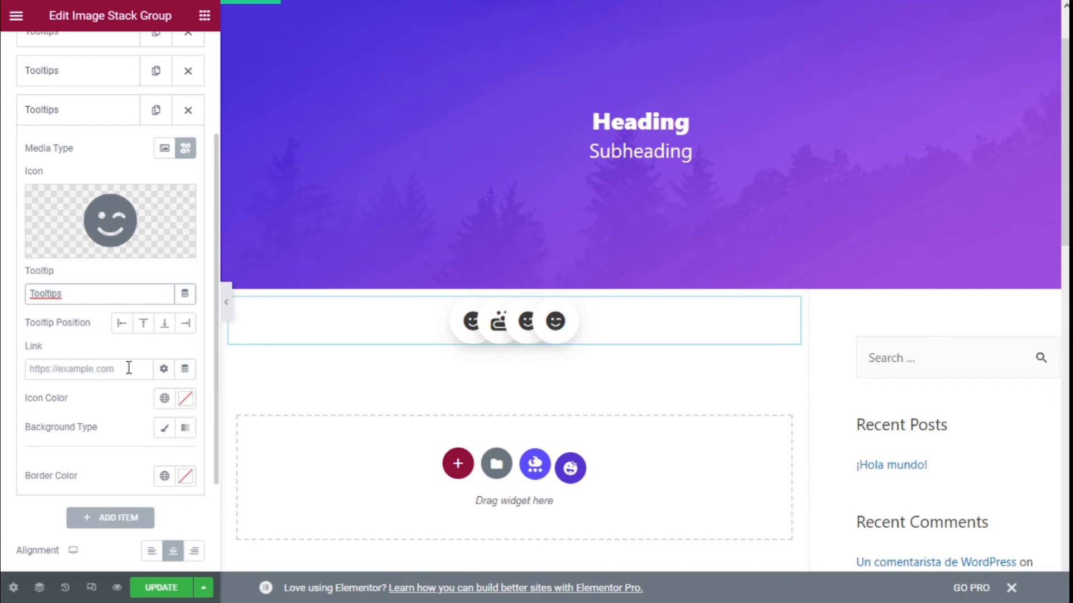
pyautogui.scroll(-2, 127, 411)
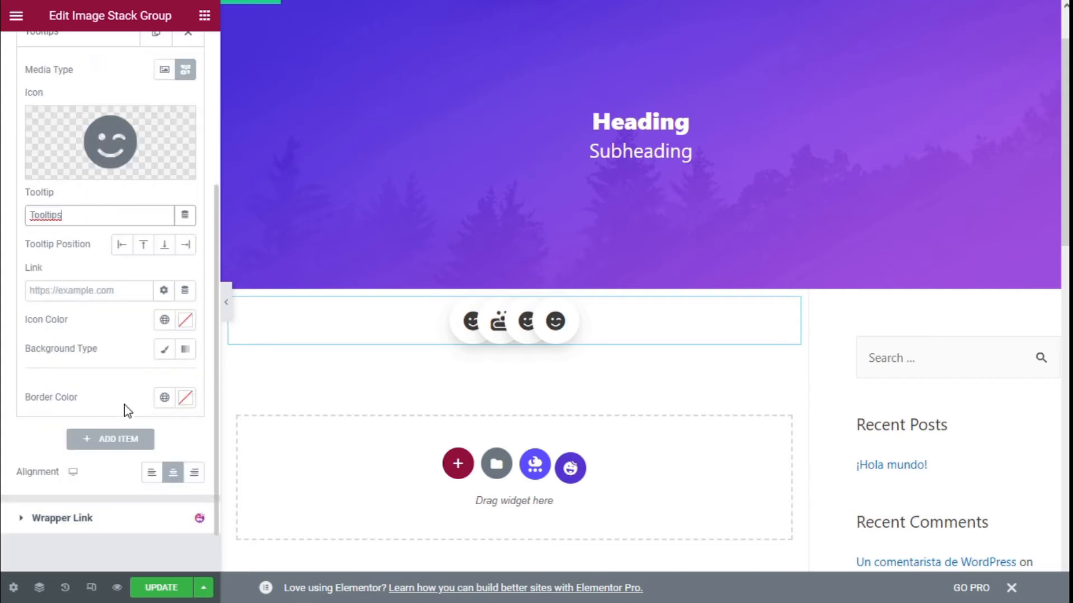
pyautogui.click(151, 476)
pyautogui.click(191, 474)
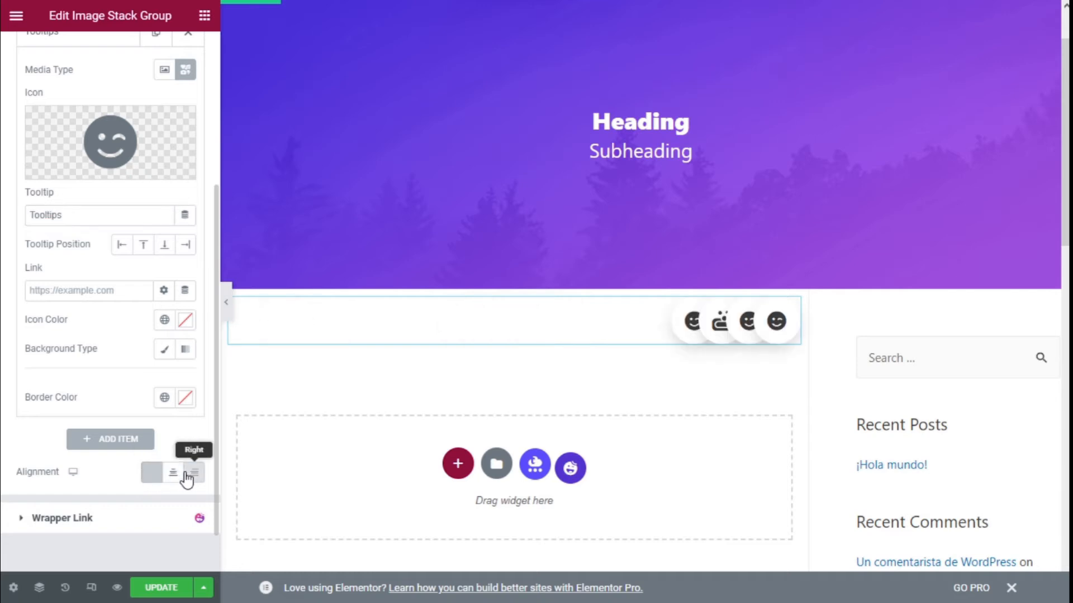
pyautogui.click(178, 476)
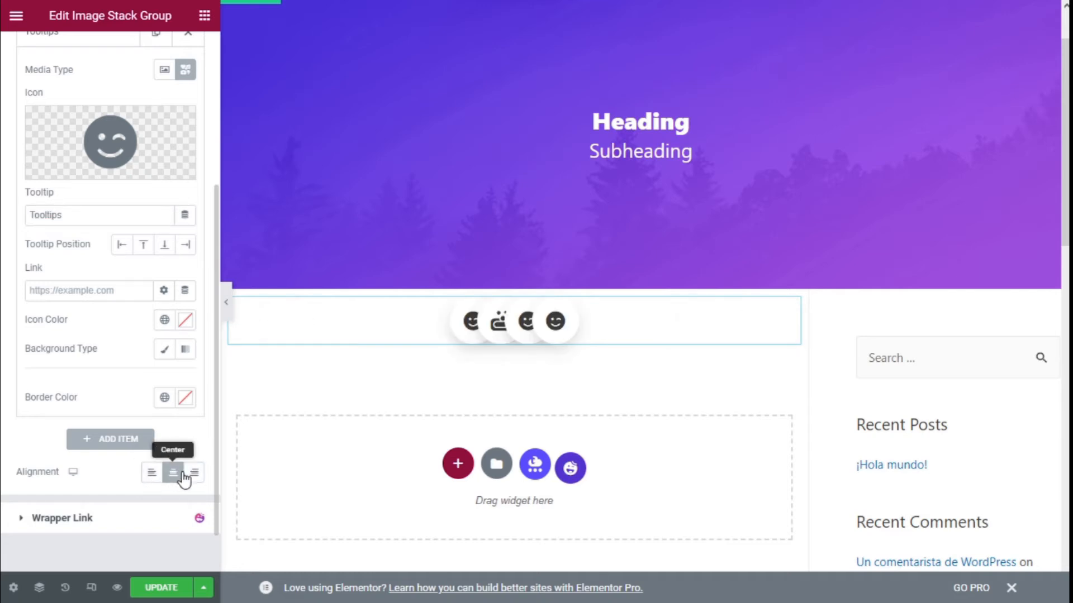
# Step: In the stack's style settings, keep the item size at 60 and set the icon size to 37
pyautogui.scroll(5, 127, 455)
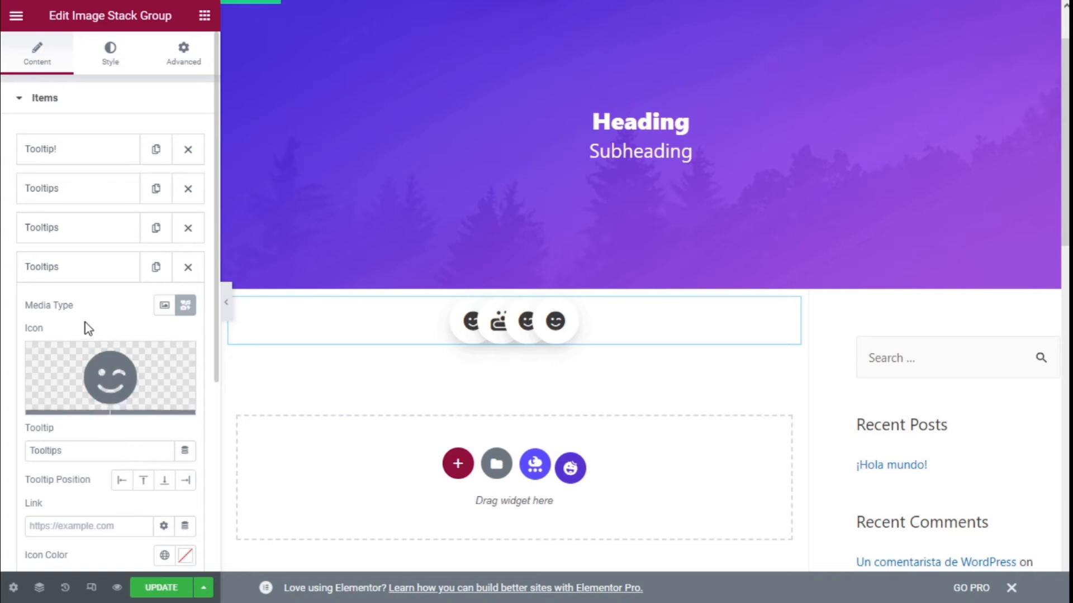
pyautogui.click(78, 106)
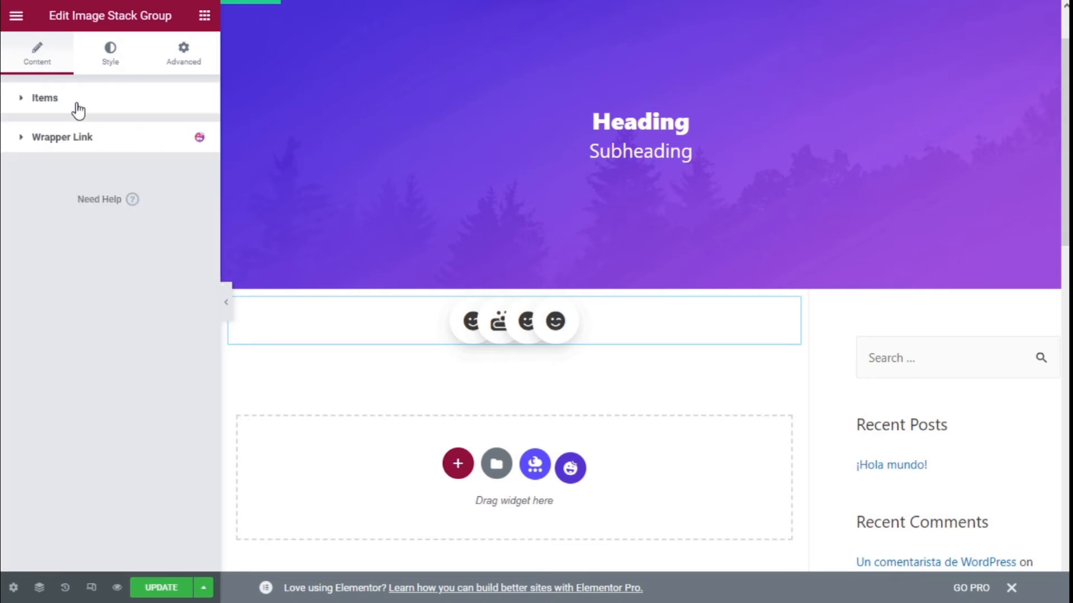
pyautogui.click(109, 66)
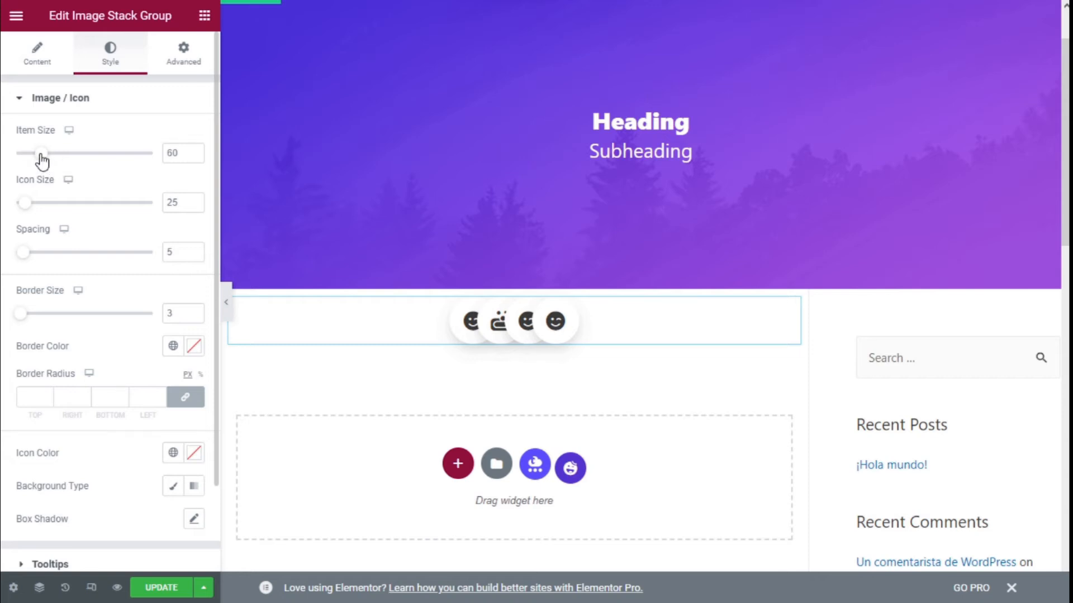
pyautogui.moveTo(42, 159)
pyautogui.mouseDown()
pyautogui.moveTo(50, 163)
pyautogui.moveTo(41, 170)
pyautogui.mouseUp()
pyautogui.moveTo(25, 205); pyautogui.dragTo(32, 203)
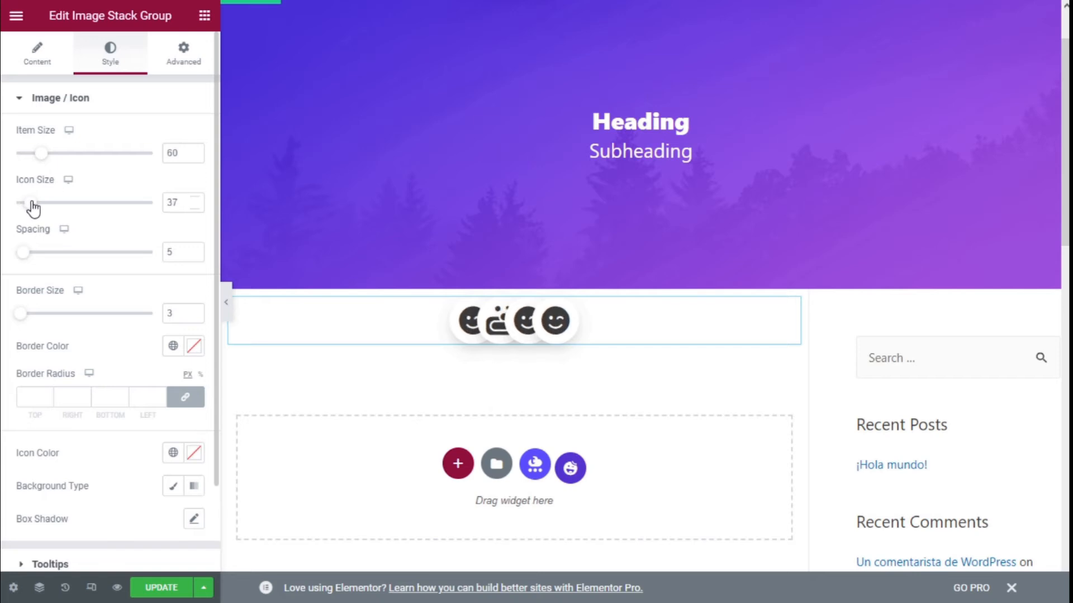
# Step: Set the stack's icon size to 30 and the spacing between items to 15
pyautogui.moveTo(31, 204); pyautogui.dragTo(30, 204)
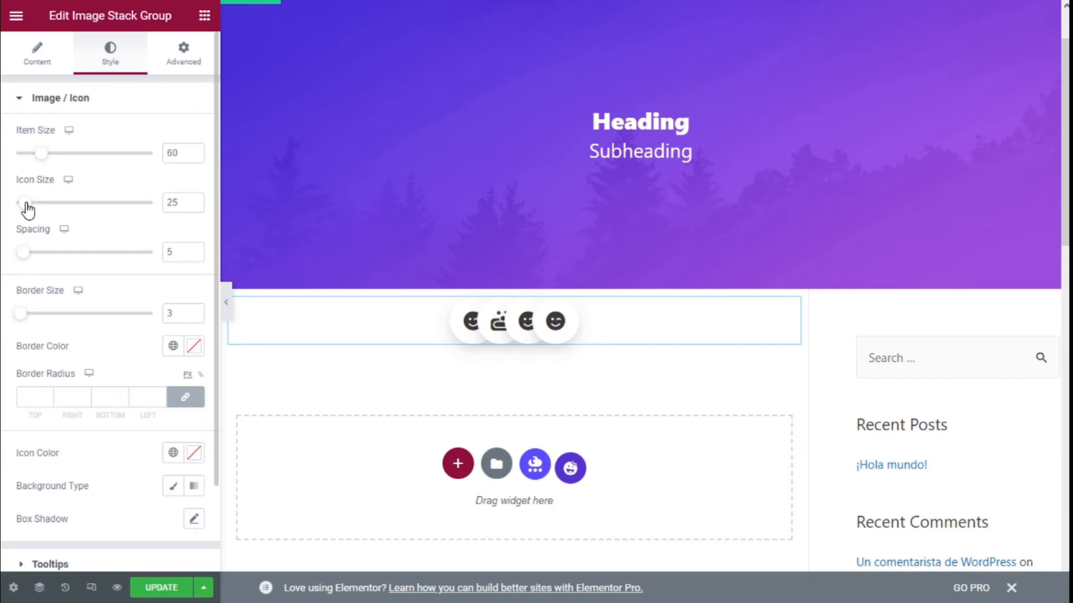
pyautogui.moveTo(27, 206); pyautogui.dragTo(32, 207)
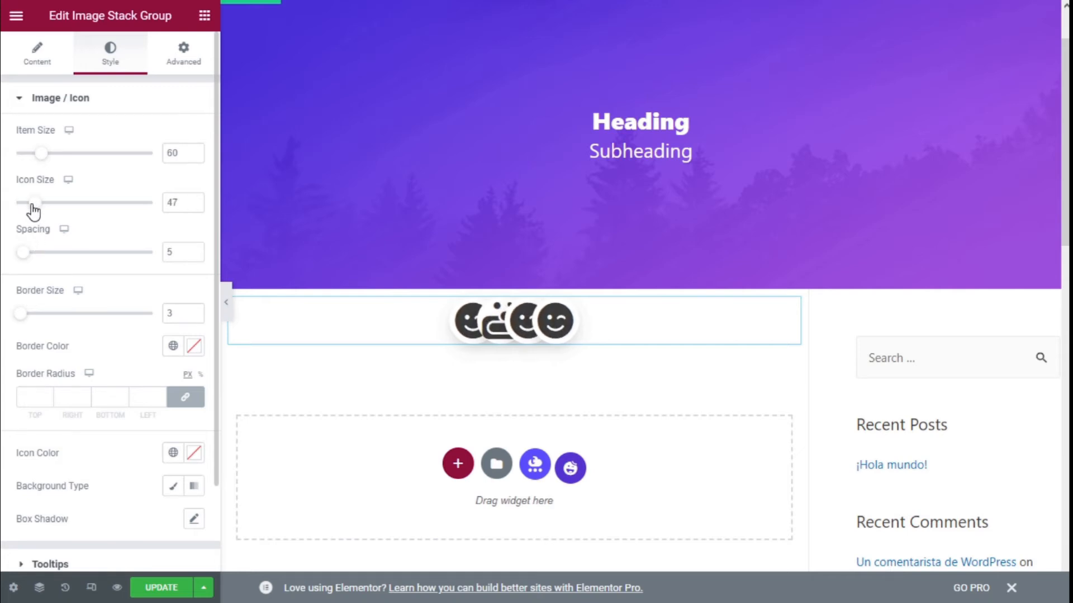
pyautogui.doubleClick(171, 205)
pyautogui.write('30')
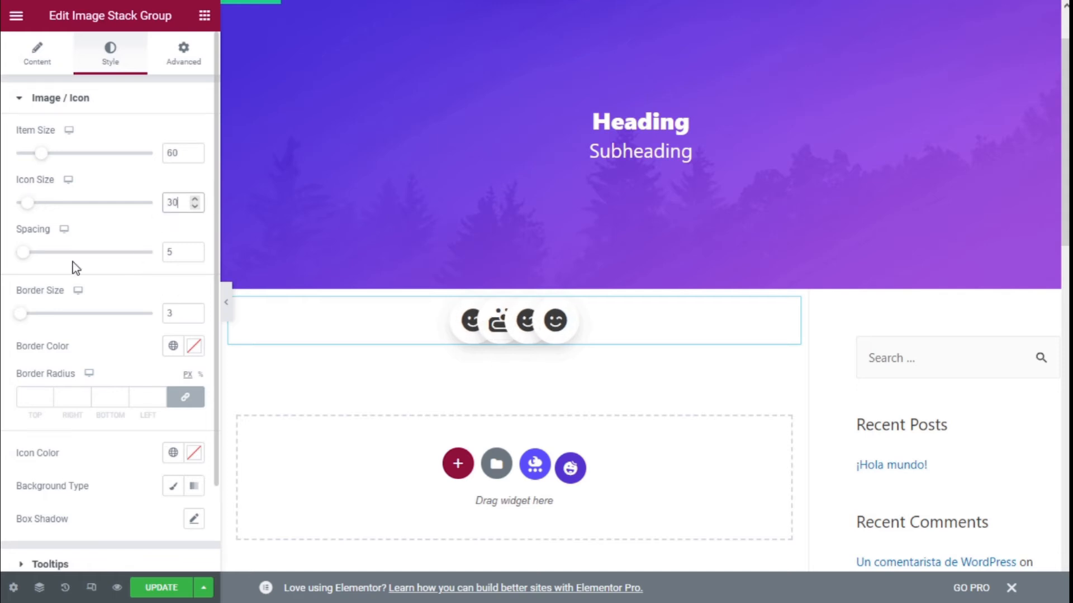
pyautogui.moveTo(27, 264); pyautogui.dragTo(42, 266)
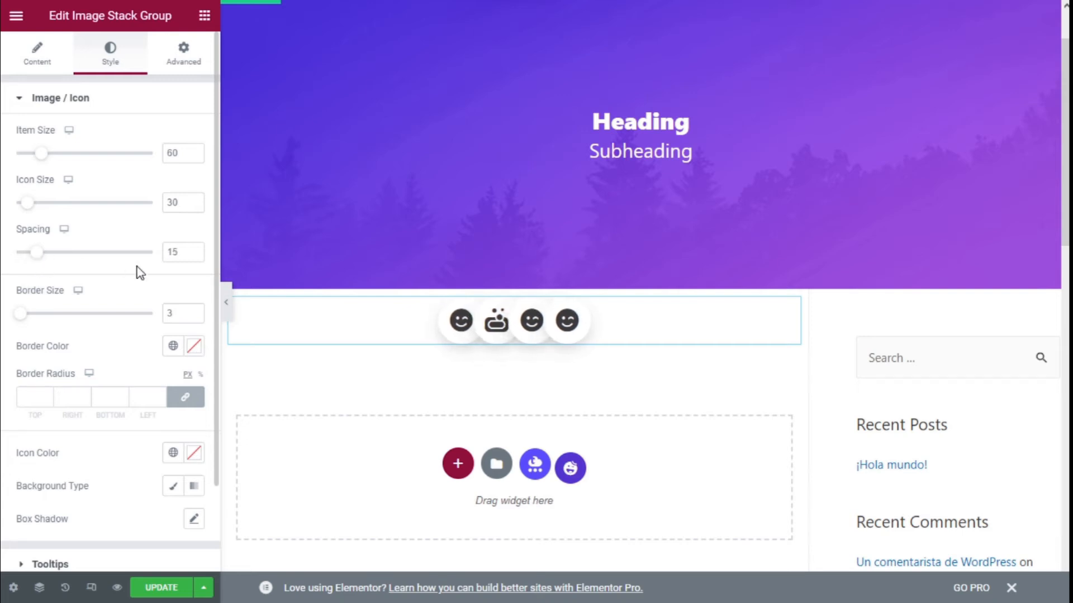
pyautogui.moveTo(447, 324)
# Step: Try a red border color on the stack items, switch it to near-black, and set the border size to 2
pyautogui.click(192, 348)
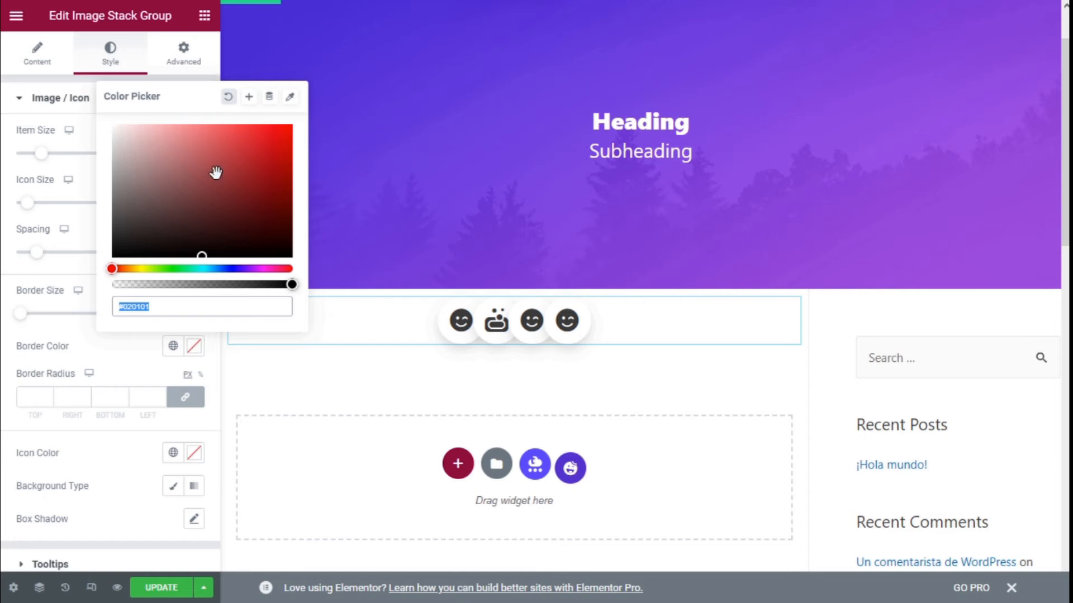
pyautogui.click(284, 136)
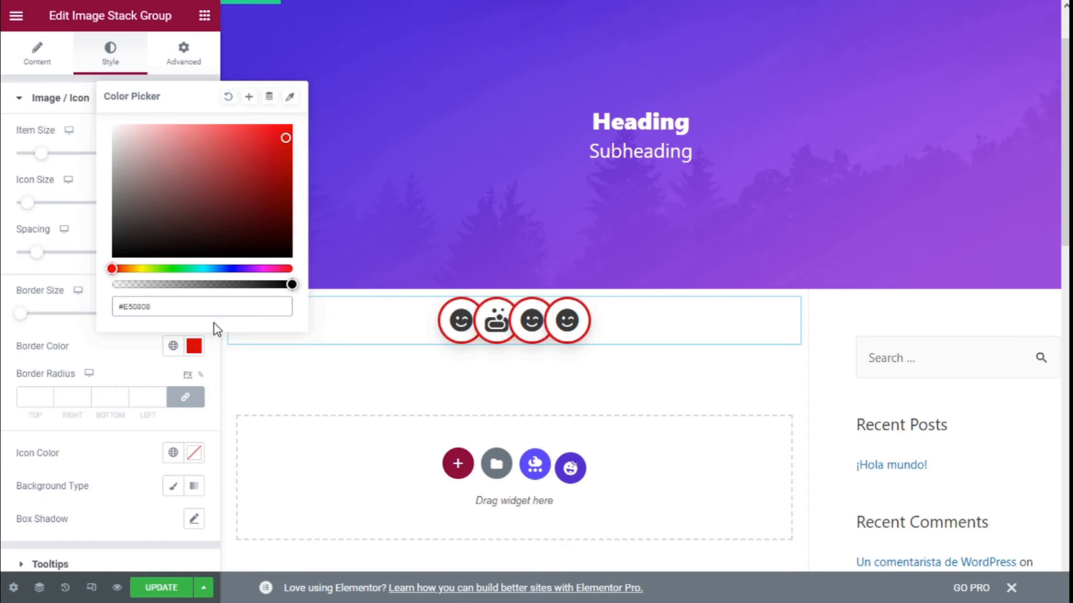
pyautogui.click(121, 250)
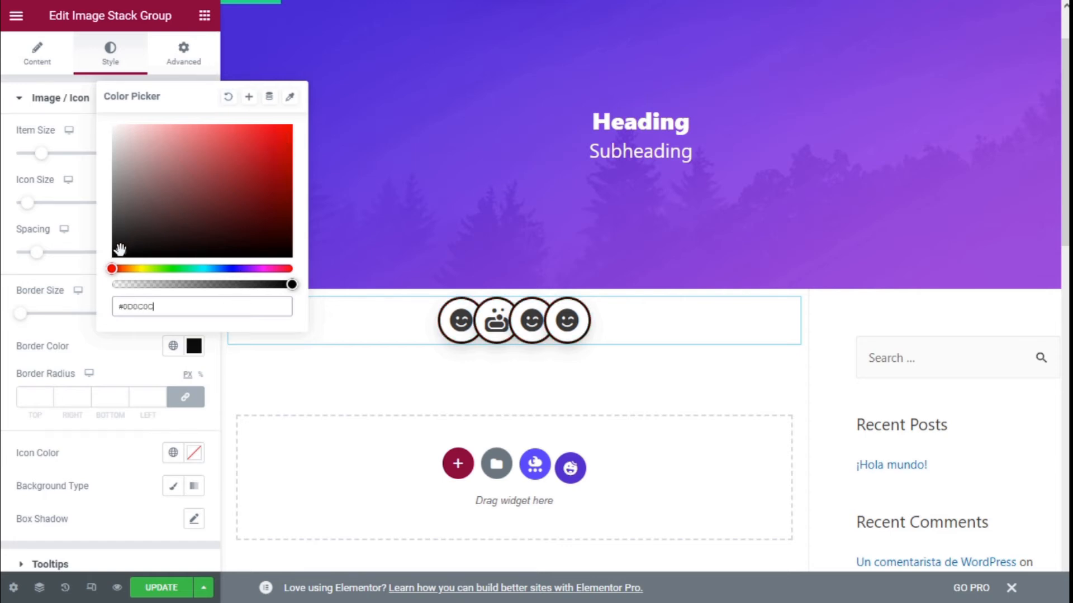
pyautogui.click(113, 343)
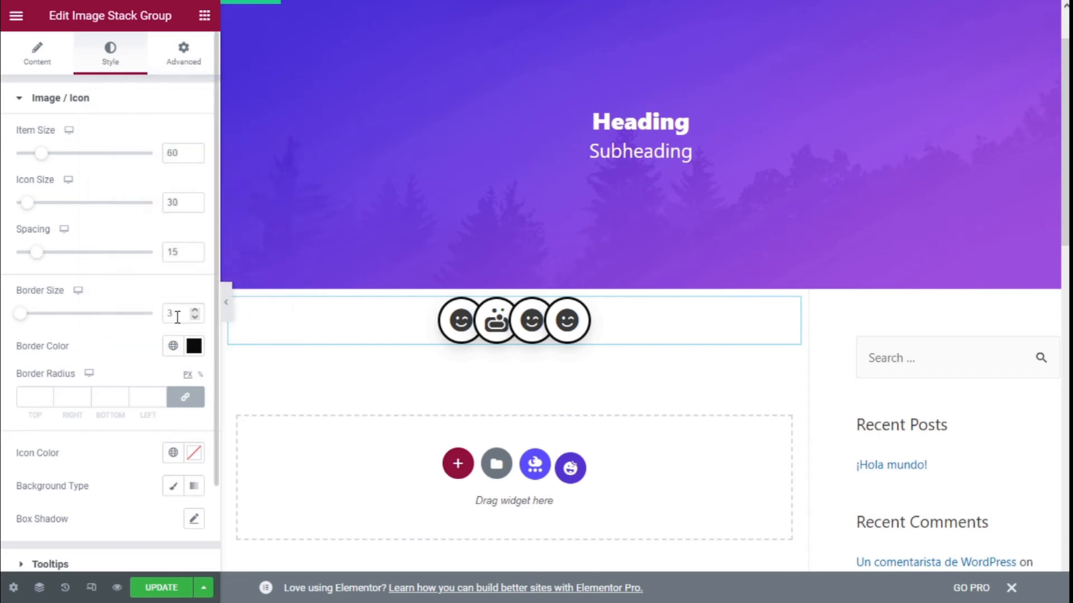
pyautogui.click(195, 317)
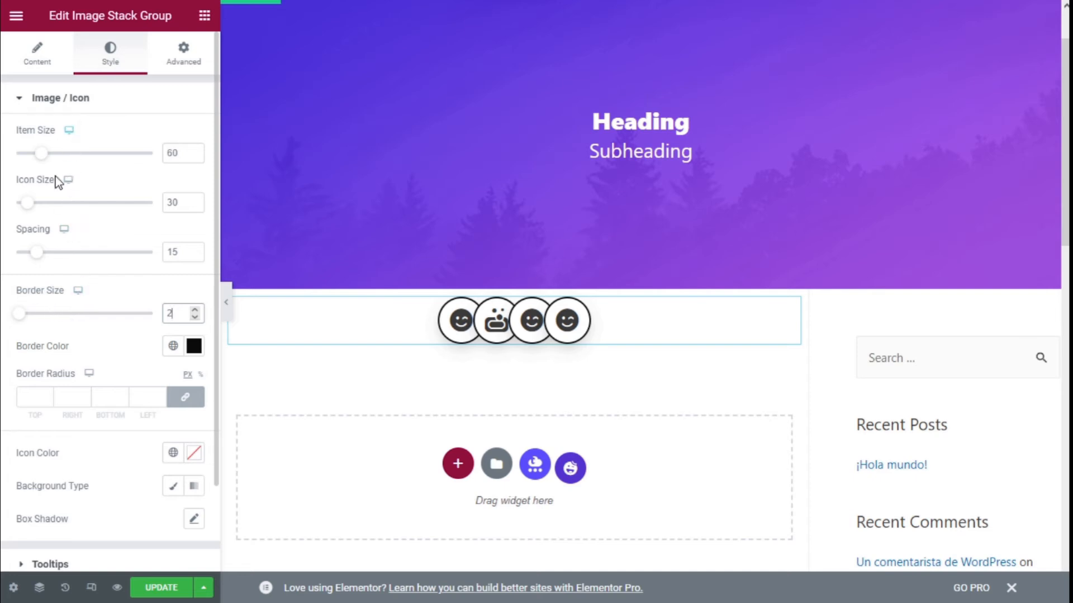
# Step: Try a border radius of 0 on all corners of the stack items and clear it
pyautogui.scroll(-2, 72, 246)
pyautogui.click(43, 316)
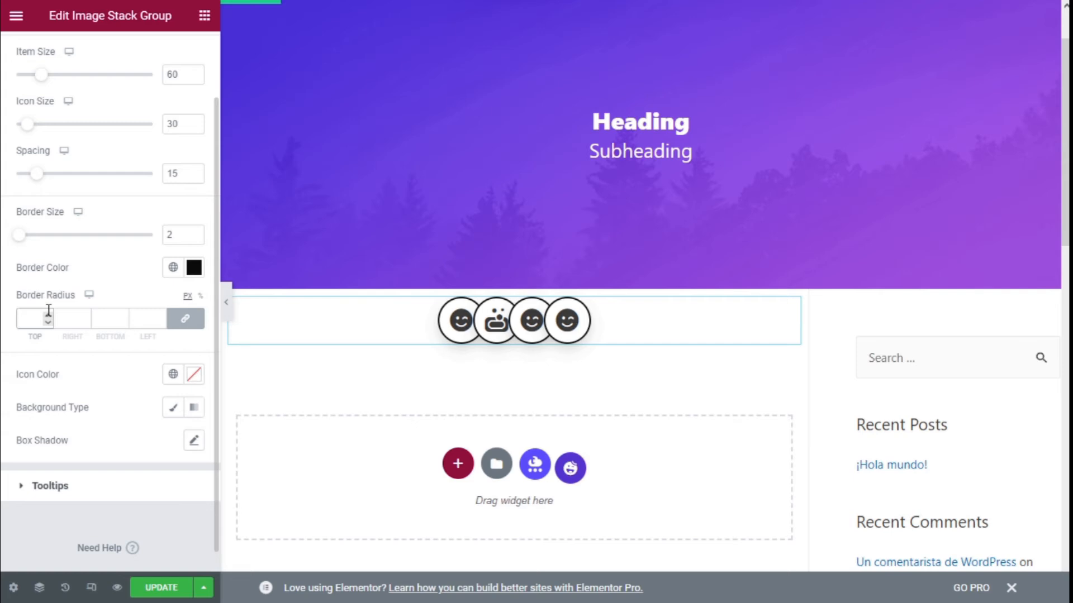
pyautogui.write('0')
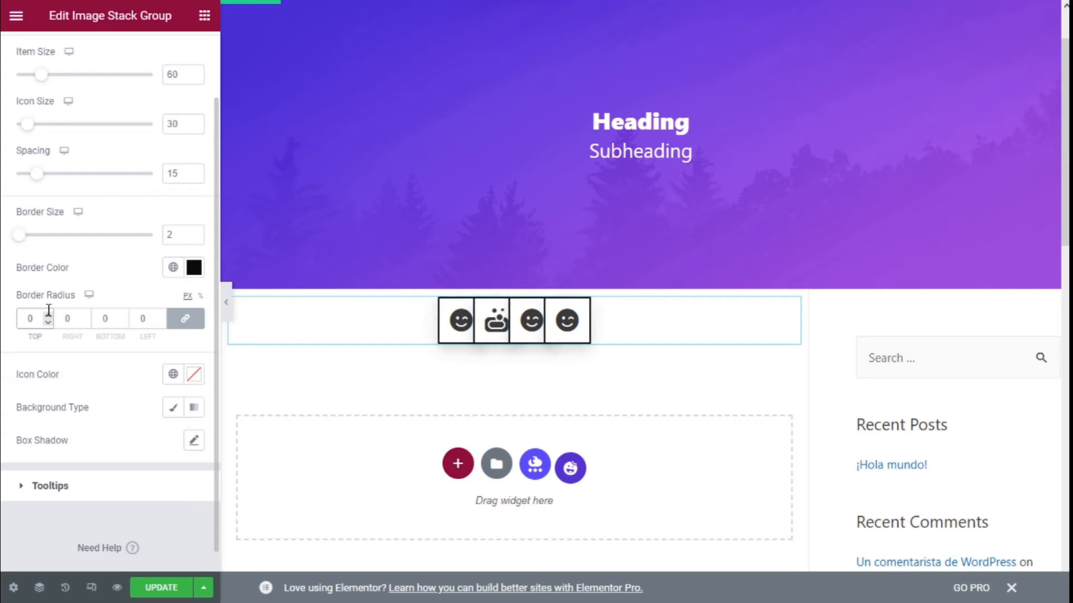
pyautogui.press('BackSpace')
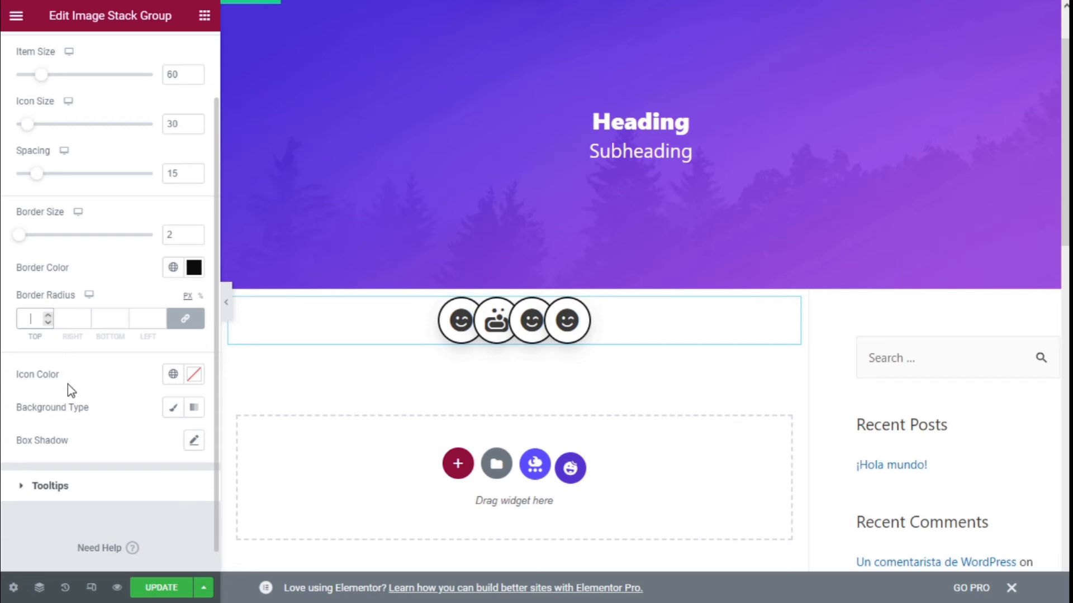
# Step: Set the icon color of the stack items to golden yellow
pyautogui.click(198, 379)
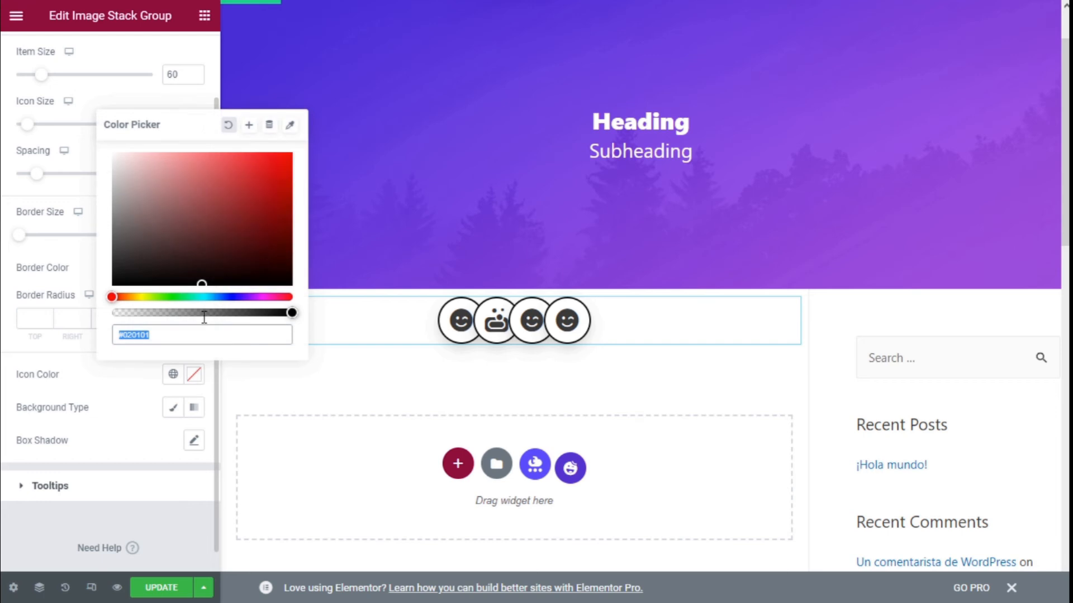
pyautogui.click(282, 164)
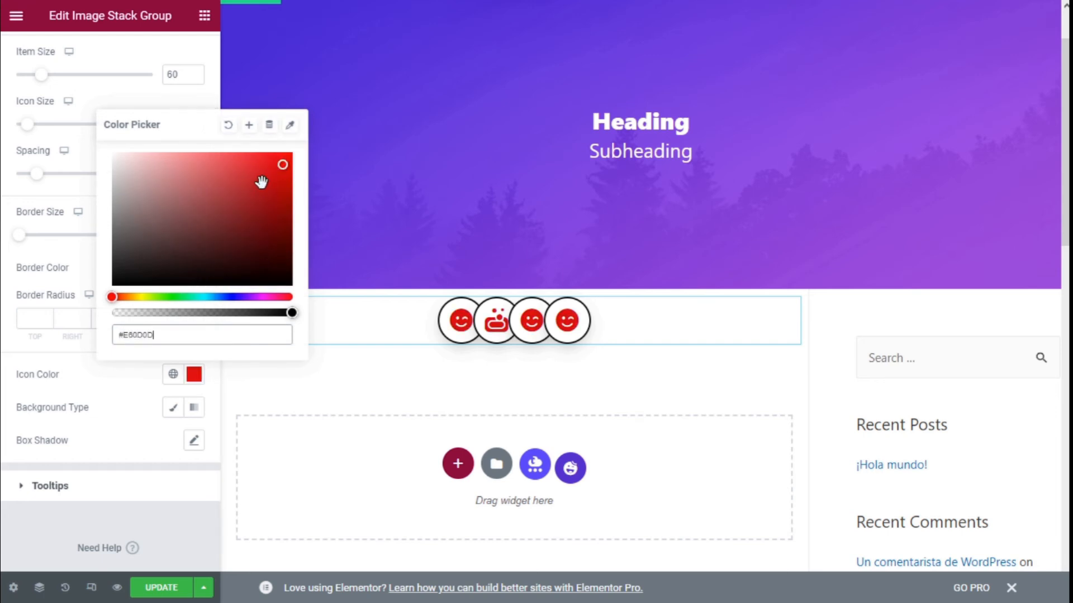
pyautogui.moveTo(121, 296); pyautogui.dragTo(136, 299)
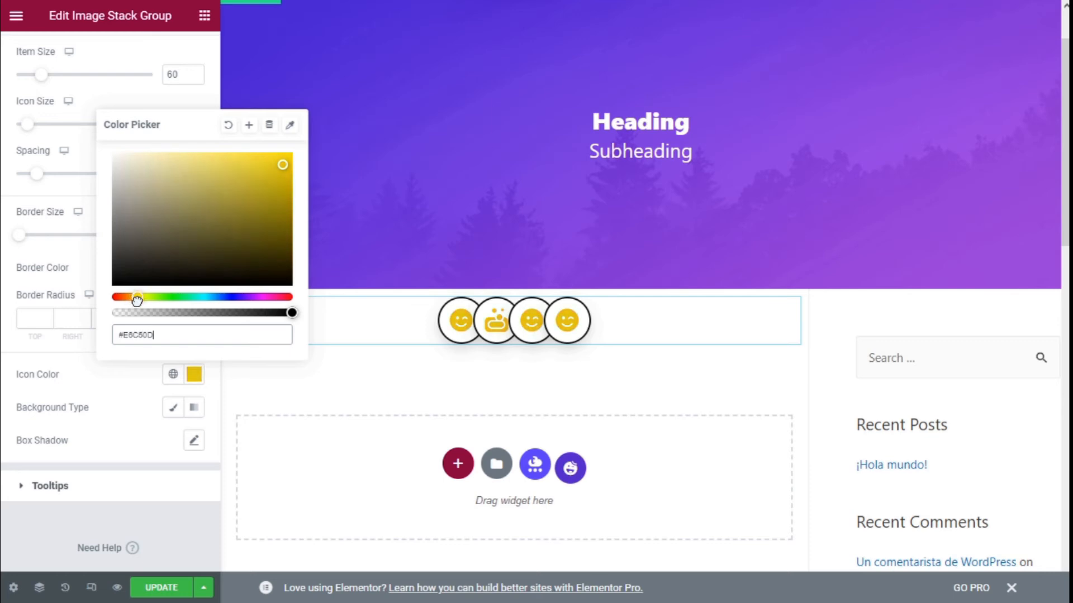
pyautogui.click(96, 415)
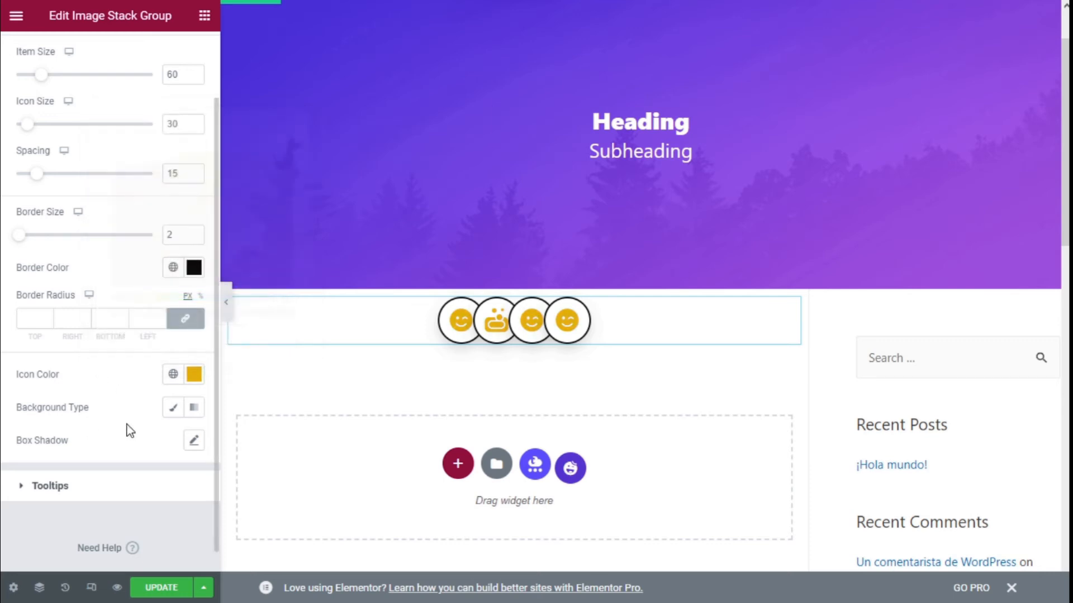
# Step: Try a solid red #EC0404 background behind the stack icons and reset the background color
pyautogui.click(173, 413)
pyautogui.click(194, 441)
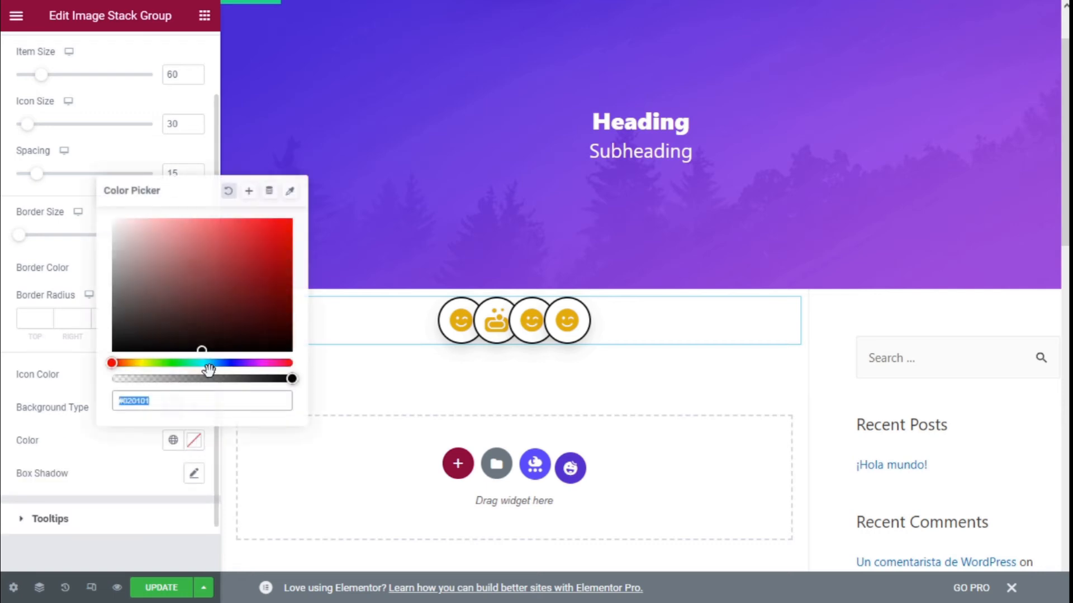
pyautogui.click(289, 226)
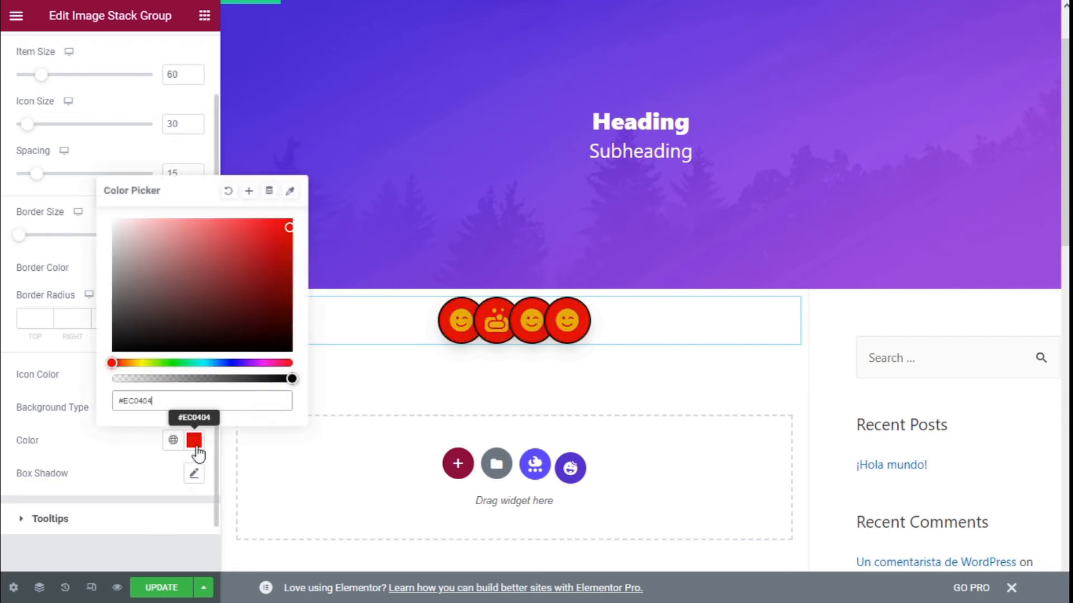
pyautogui.click(133, 443)
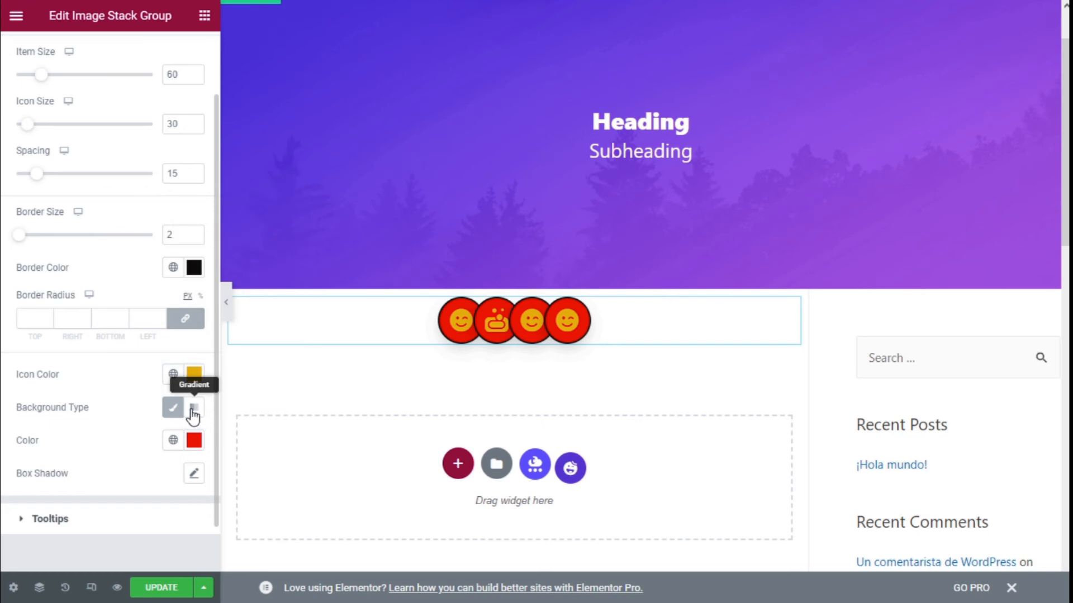
pyautogui.click(193, 441)
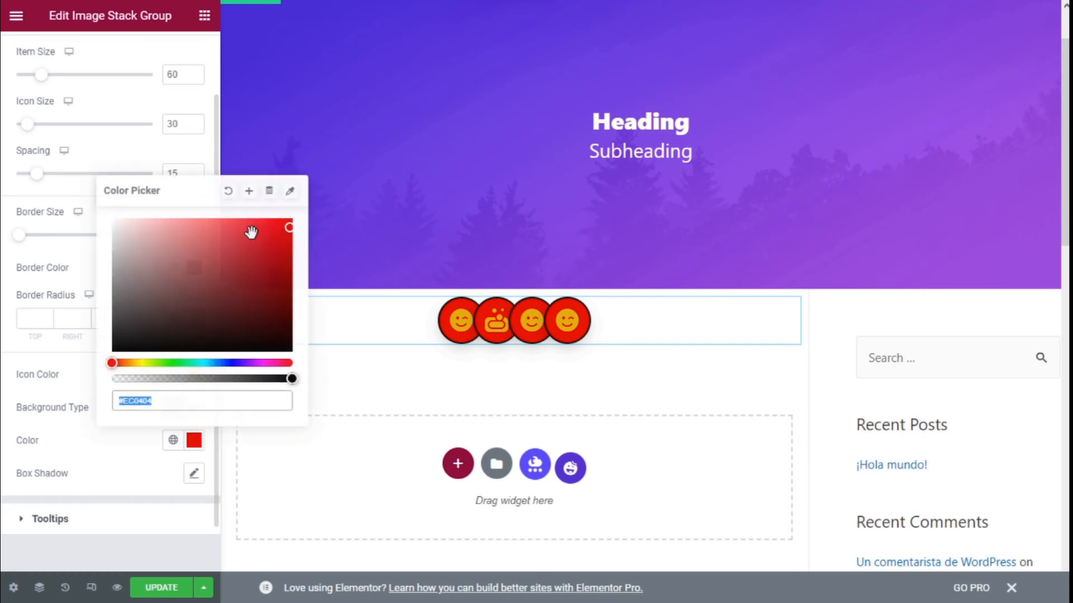
pyautogui.click(228, 192)
pyautogui.click(132, 444)
# Step: Try an outline box shadow with blur 13 and spread 16 on the stack items and reset it
pyautogui.scroll(-1, 189, 408)
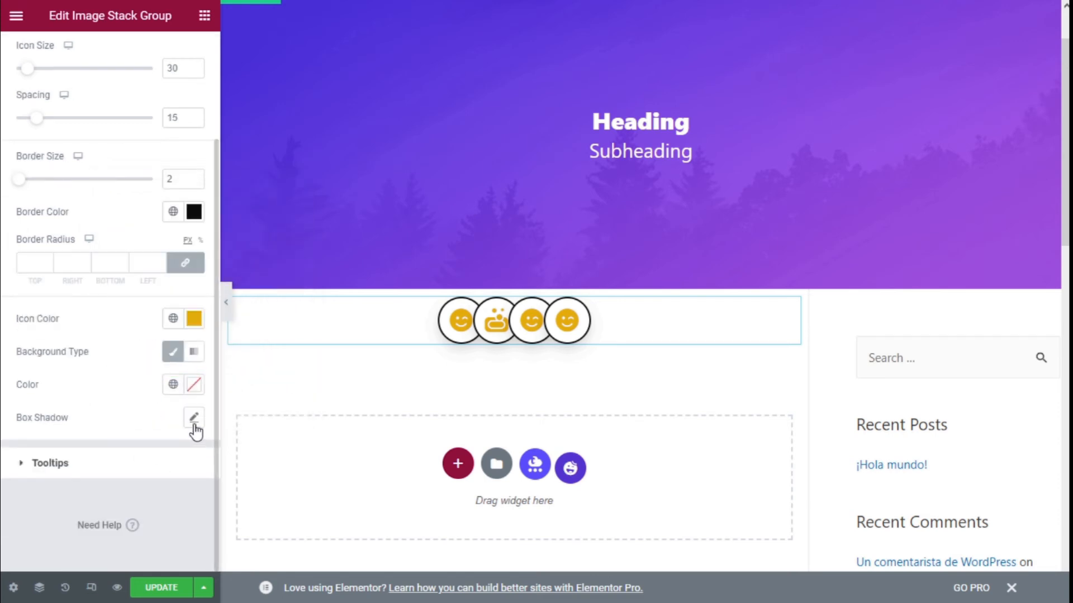
pyautogui.click(194, 423)
pyautogui.scroll(-2, 167, 458)
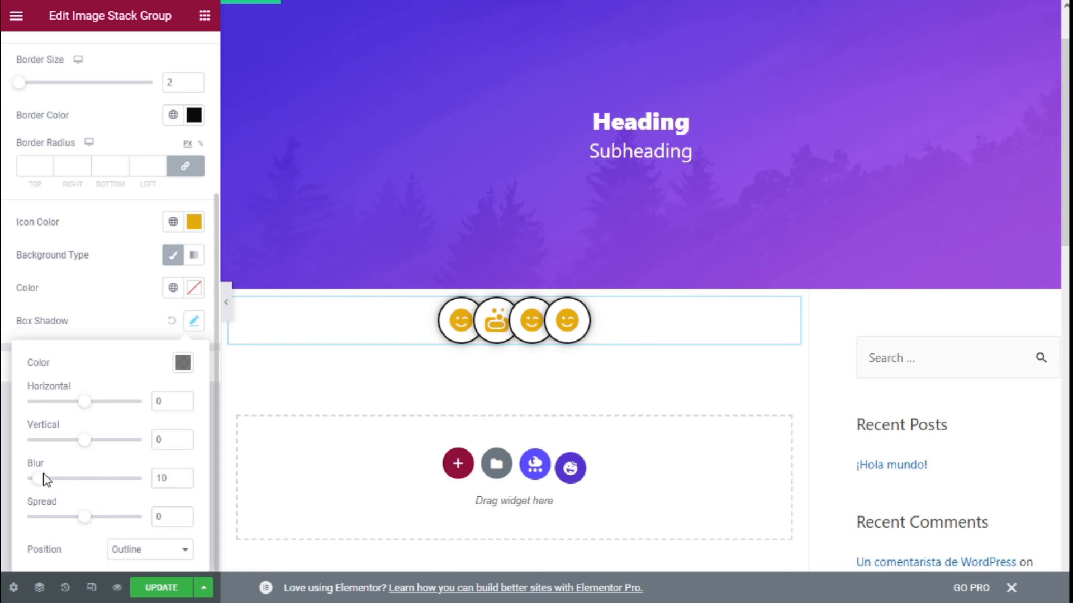
pyautogui.moveTo(40, 476); pyautogui.dragTo(43, 476)
pyautogui.moveTo(89, 513); pyautogui.dragTo(96, 514)
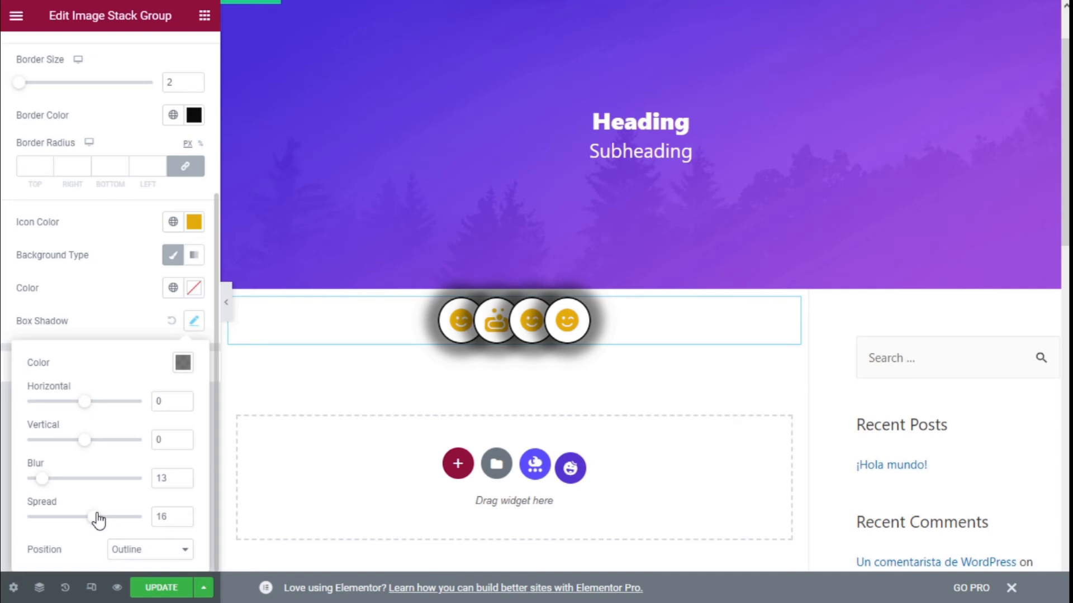
pyautogui.click(160, 553)
pyautogui.click(156, 552)
pyautogui.click(152, 553)
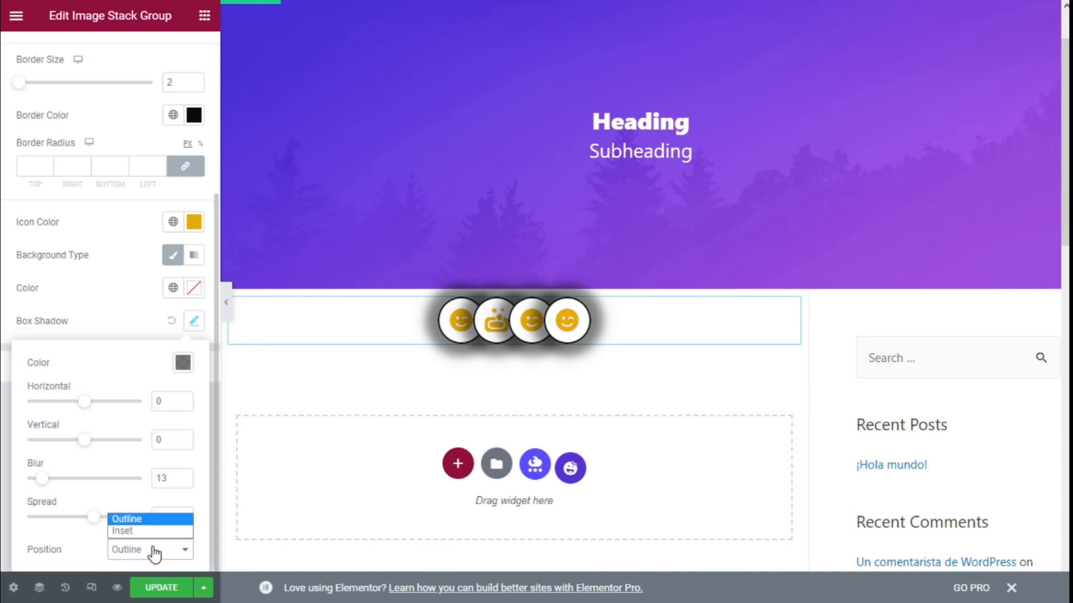
pyautogui.click(173, 323)
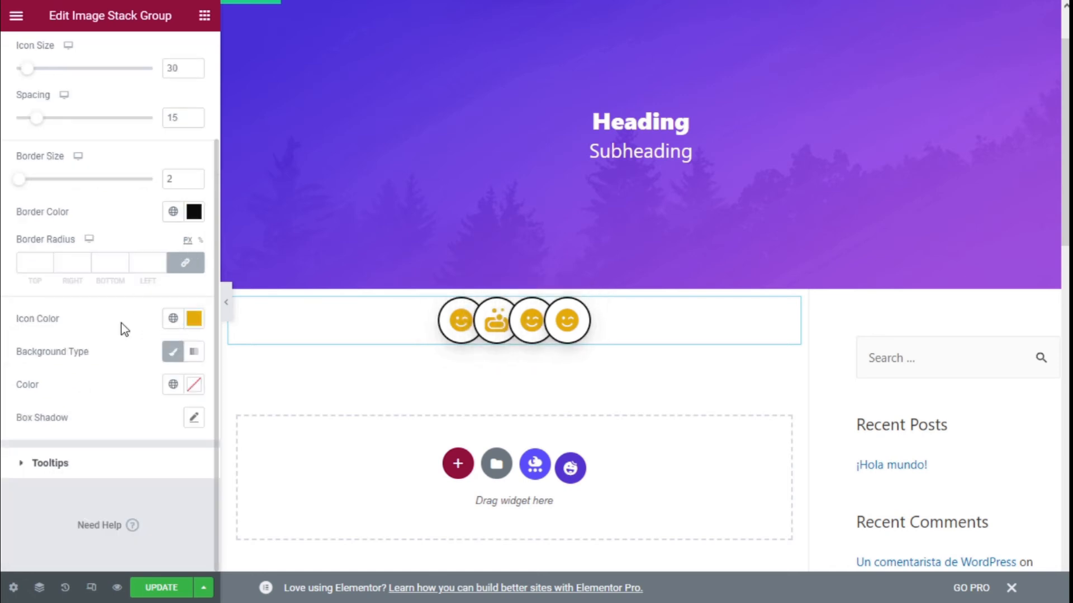
# Step: In the tooltip style settings, try the left, top and right positions and set the tooltip position to bottom
pyautogui.click(91, 472)
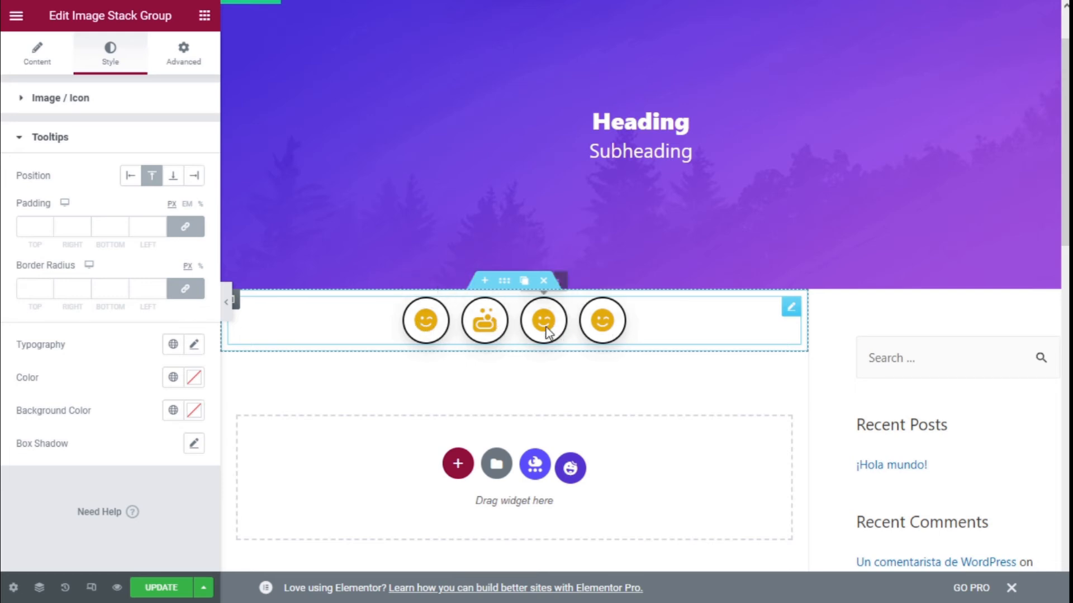
pyautogui.click(136, 180)
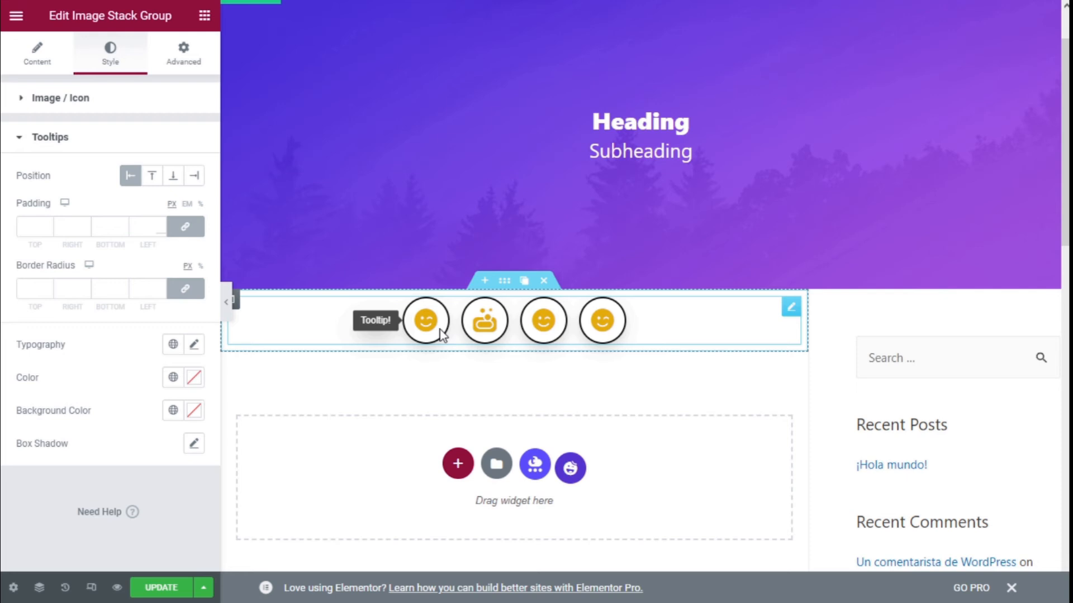
pyautogui.click(152, 176)
pyautogui.click(173, 175)
pyautogui.click(194, 175)
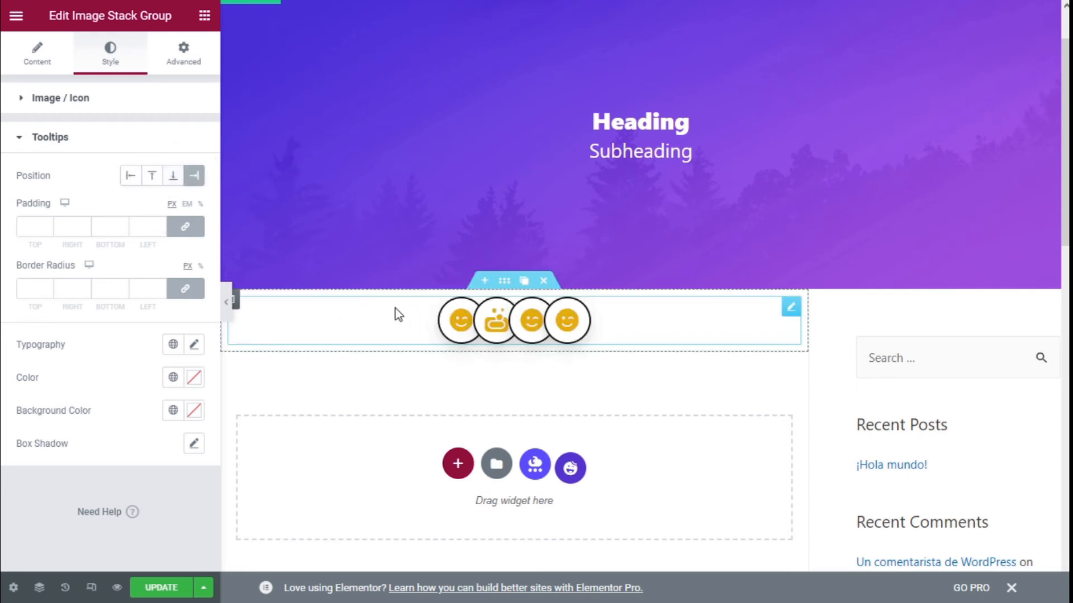
pyautogui.click(172, 178)
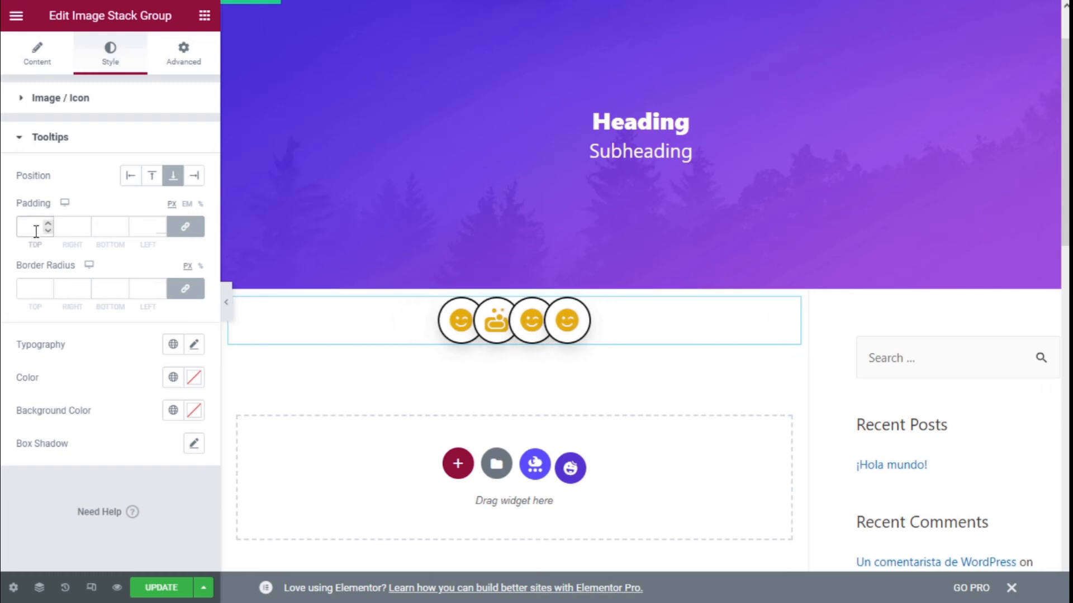
# Step: Set the tooltip padding to 5 px and the tooltip border radius to 20 px on all sides
pyautogui.write('5')
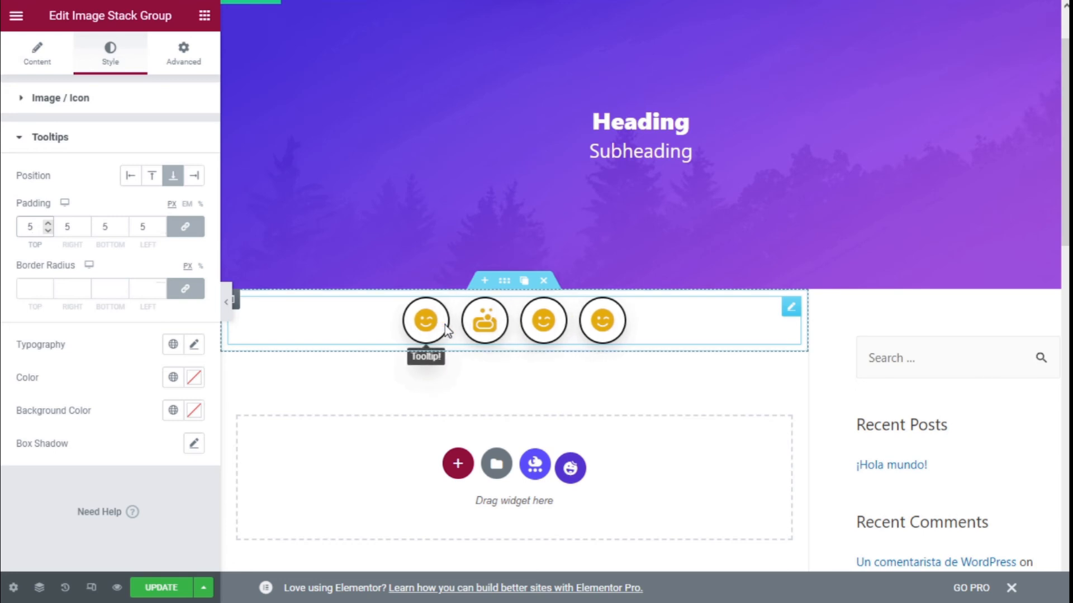
pyautogui.click(38, 294)
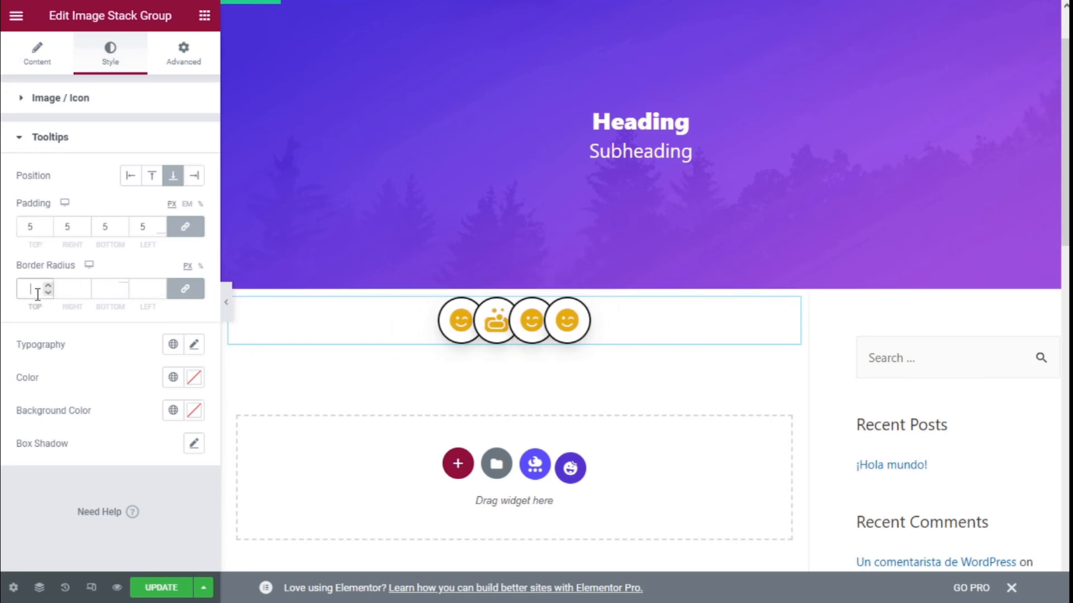
pyautogui.write('20')
pyautogui.moveTo(431, 318)
# Step: Set the tooltip typography weight to 700
pyautogui.click(194, 345)
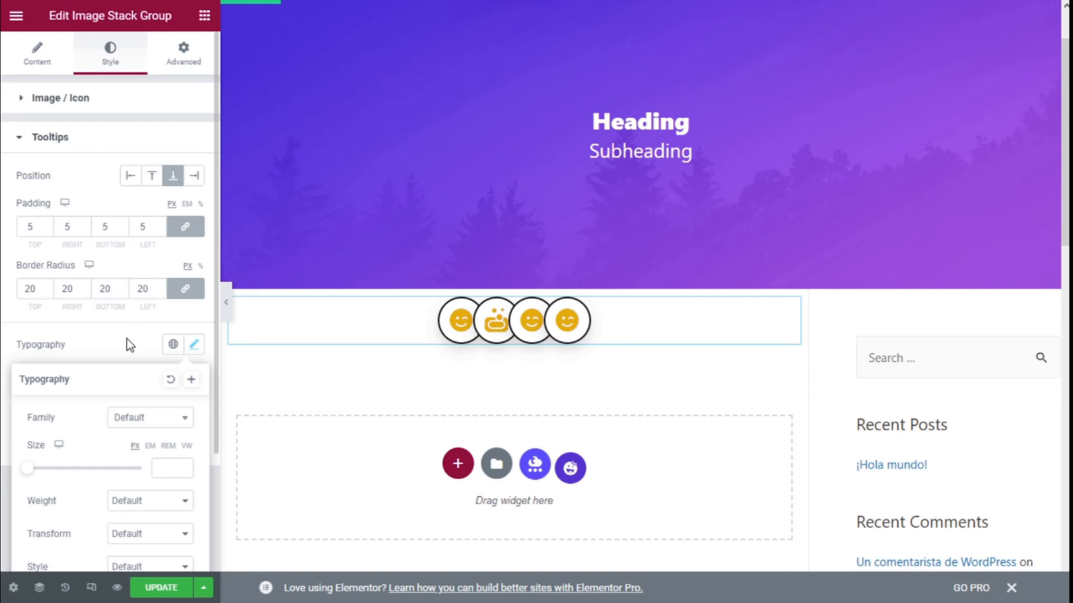
pyautogui.scroll(-2, 127, 343)
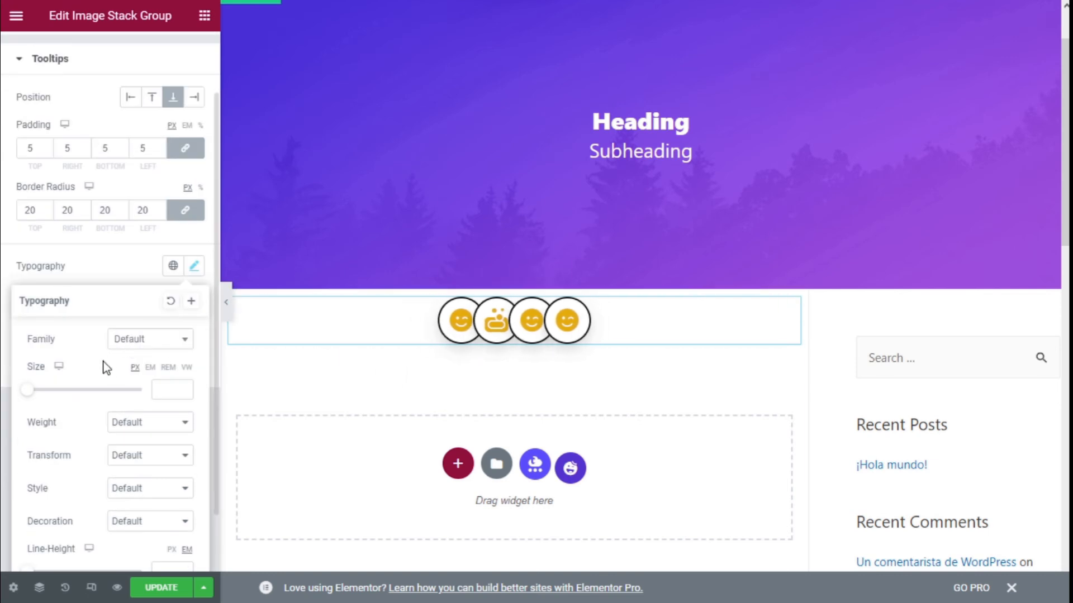
pyautogui.scroll(-1, 164, 354)
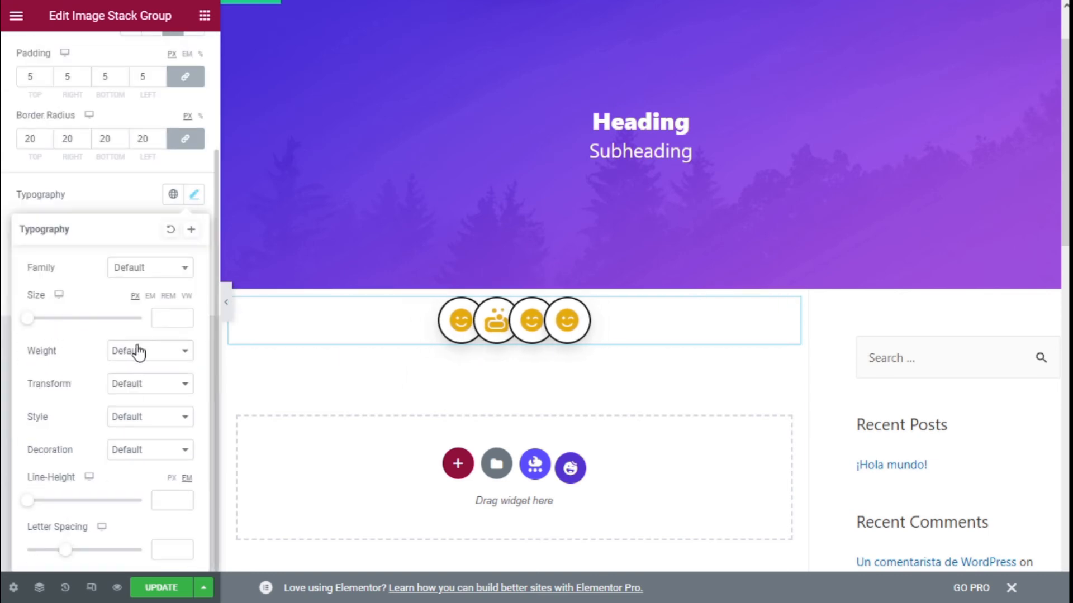
pyautogui.click(141, 357)
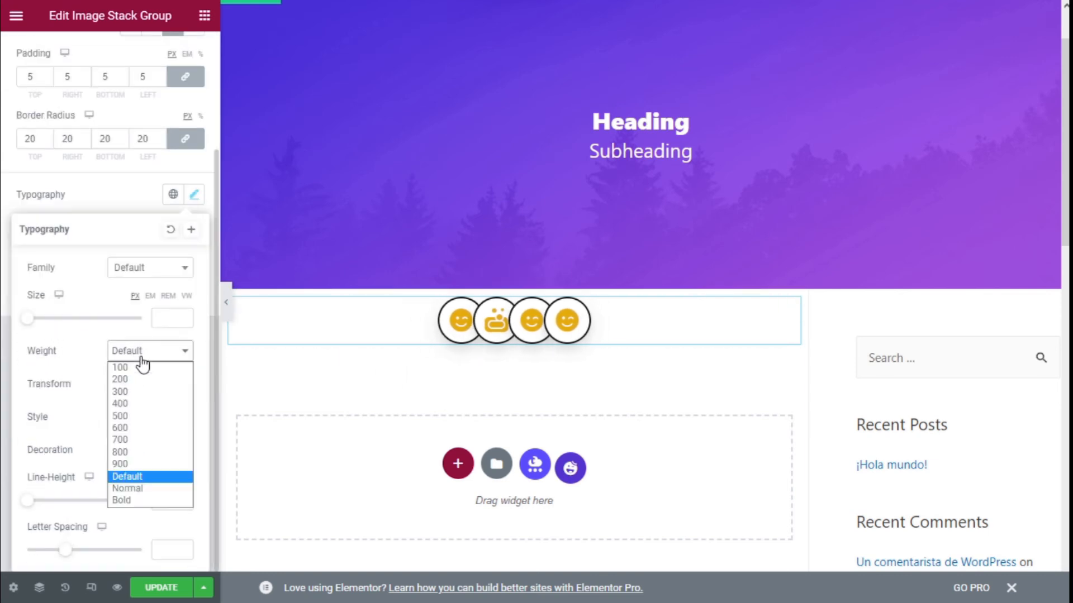
pyautogui.click(143, 444)
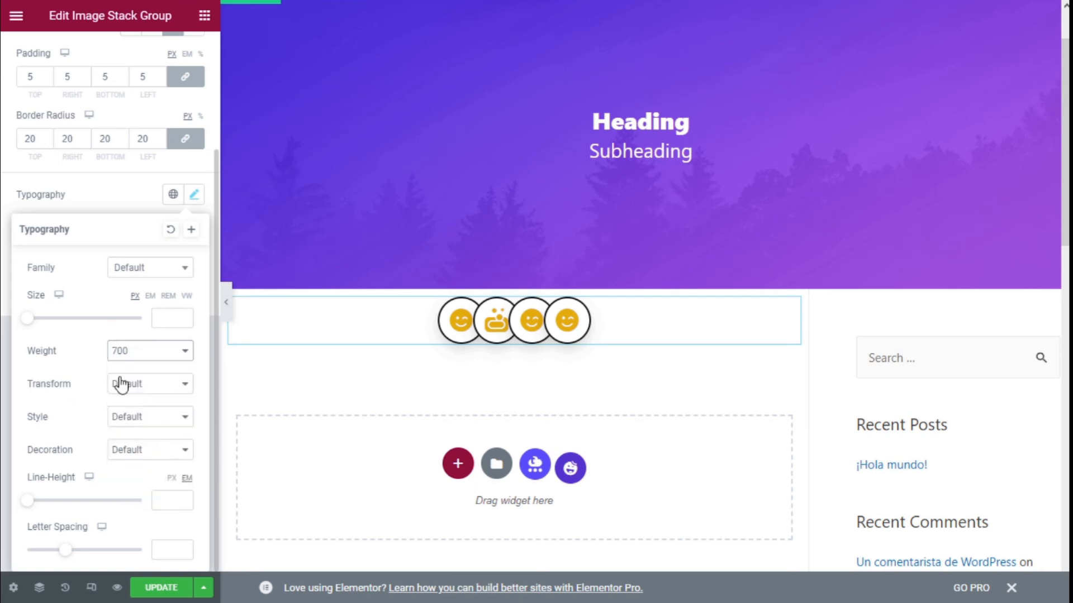
# Step: Try the italic font style for the tooltip text, set it to Oblique, and check a stack icon's tooltip
pyautogui.click(126, 385)
pyautogui.click(47, 420)
pyautogui.click(159, 423)
pyautogui.click(152, 458)
pyautogui.click(150, 421)
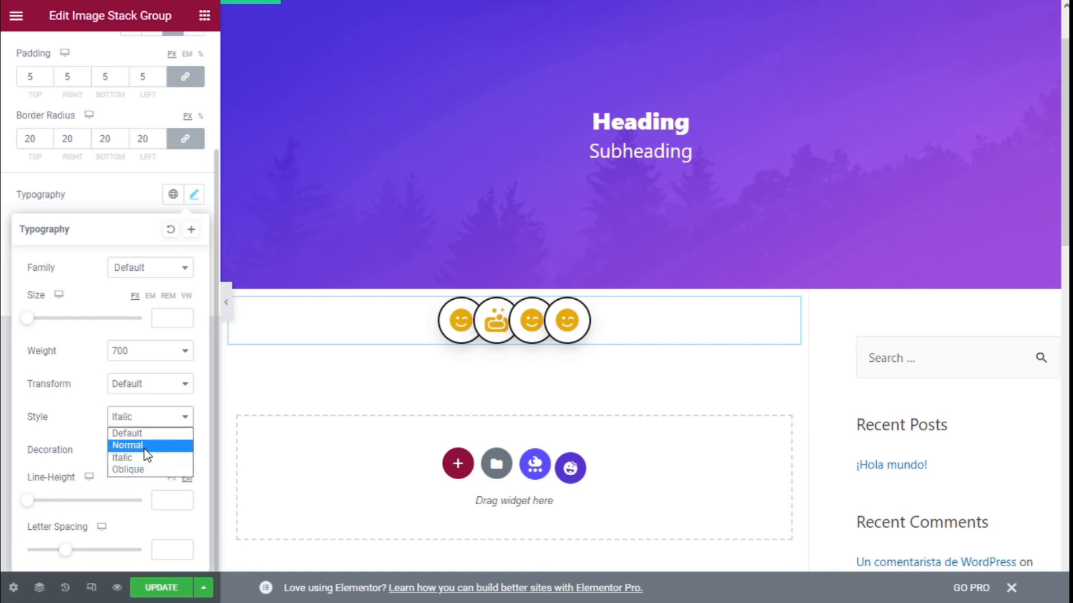
pyautogui.click(145, 470)
pyautogui.click(139, 450)
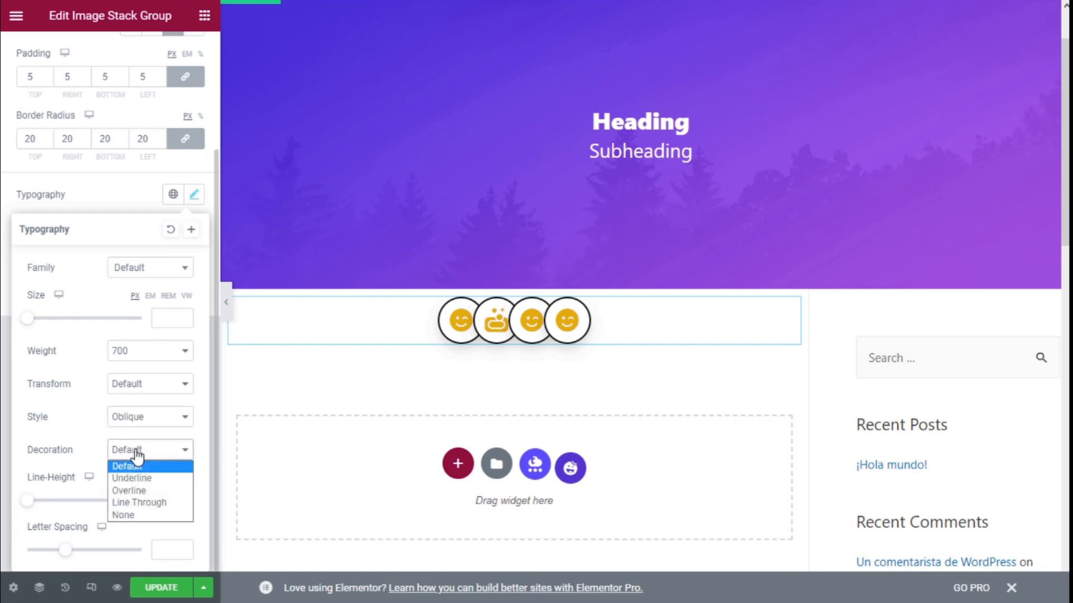
pyautogui.click(65, 434)
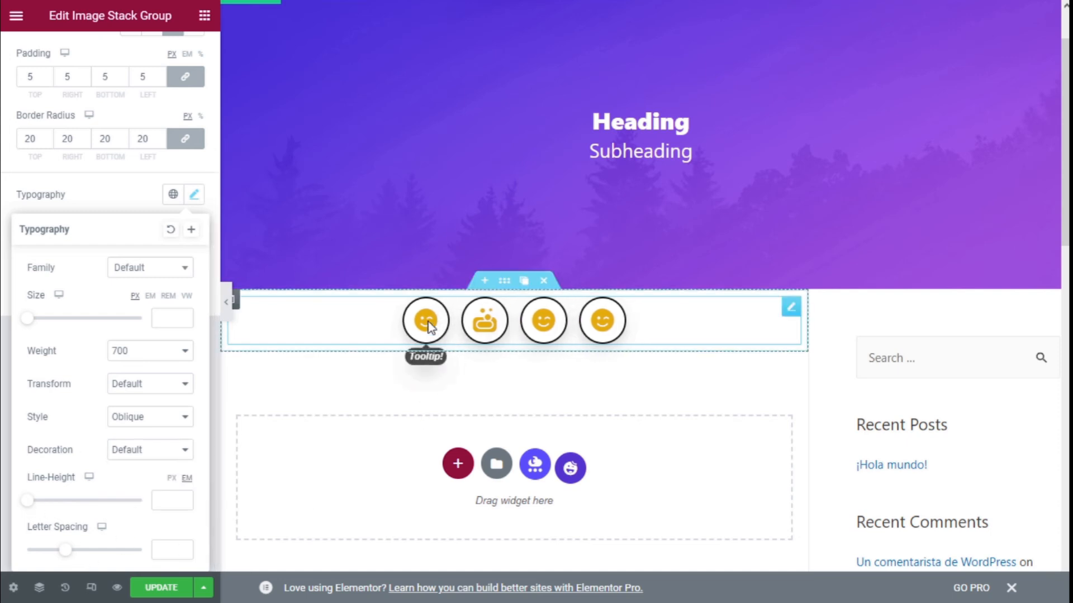
pyautogui.click(147, 200)
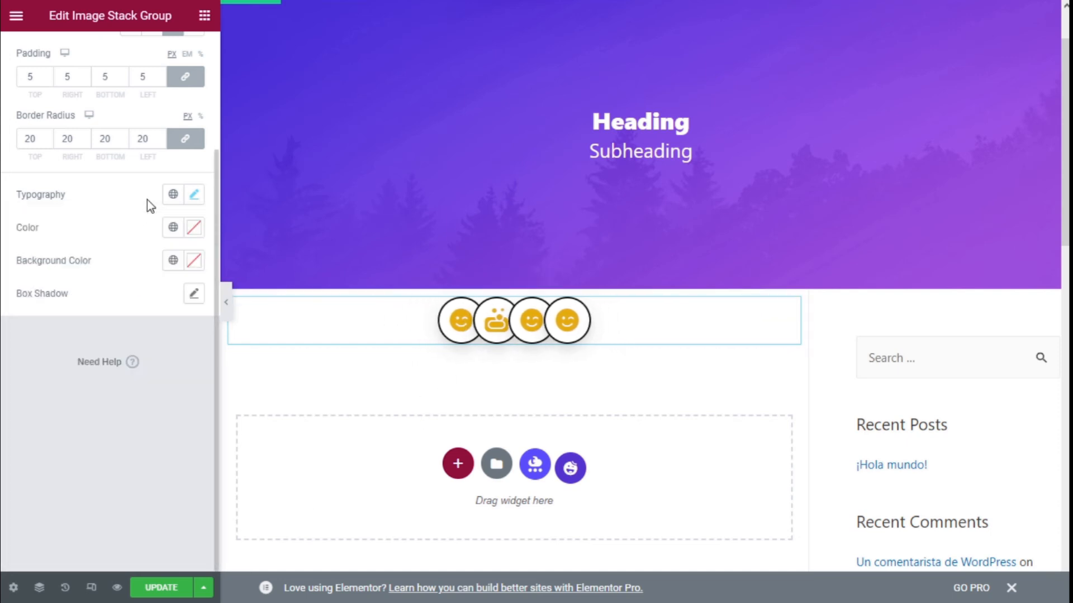
# Step: Try a red text color on the tooltips and reset it
pyautogui.click(194, 229)
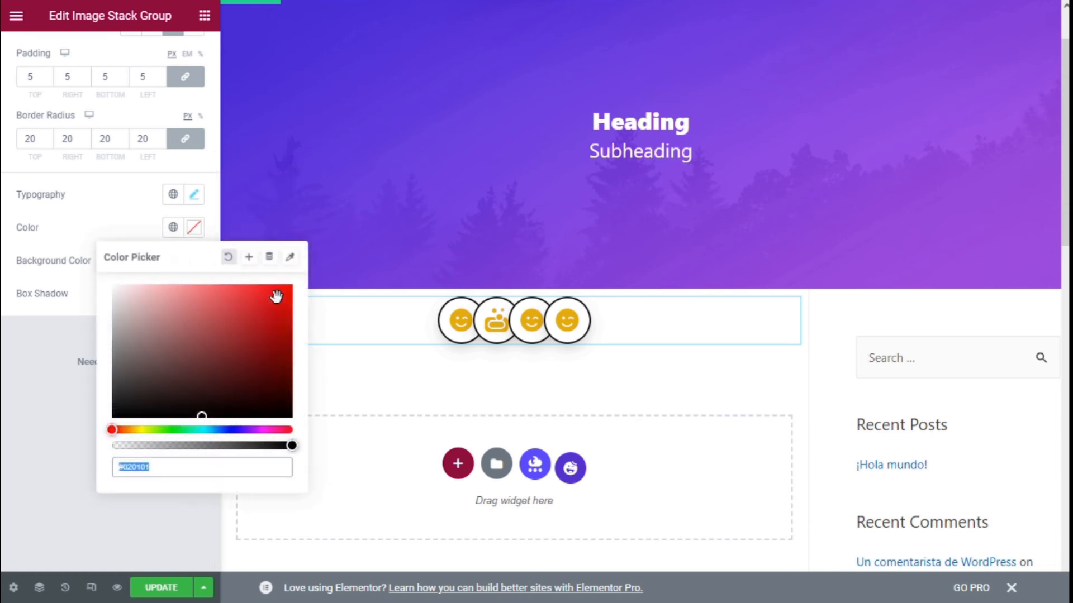
pyautogui.click(275, 295)
pyautogui.click(228, 128)
pyautogui.click(56, 370)
# Step: Try a red #EF0909 background color on the tooltips and reset it
pyautogui.click(195, 416)
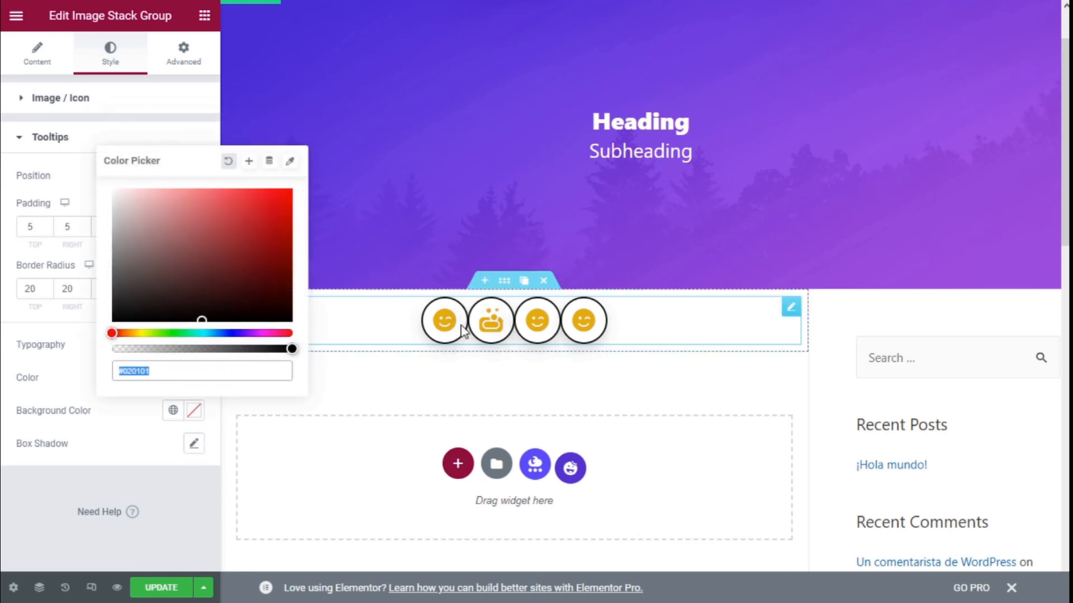
pyautogui.click(285, 198)
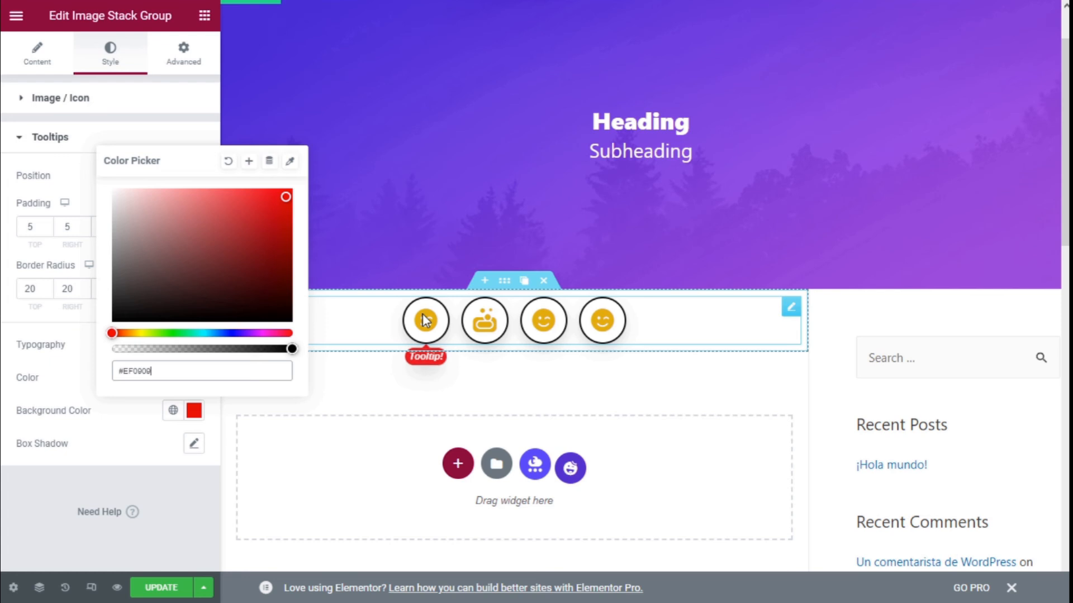
pyautogui.click(230, 163)
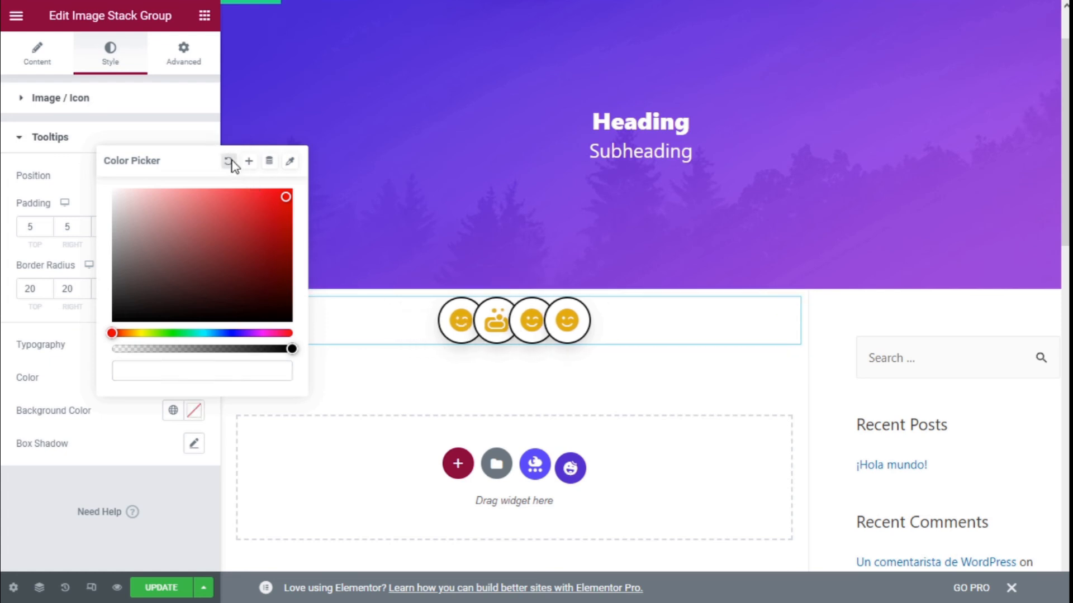
pyautogui.click(108, 420)
# Step: Try the outline box shadow with blur 10 on the tooltips and reset it
pyautogui.click(193, 445)
pyautogui.scroll(-2, 162, 474)
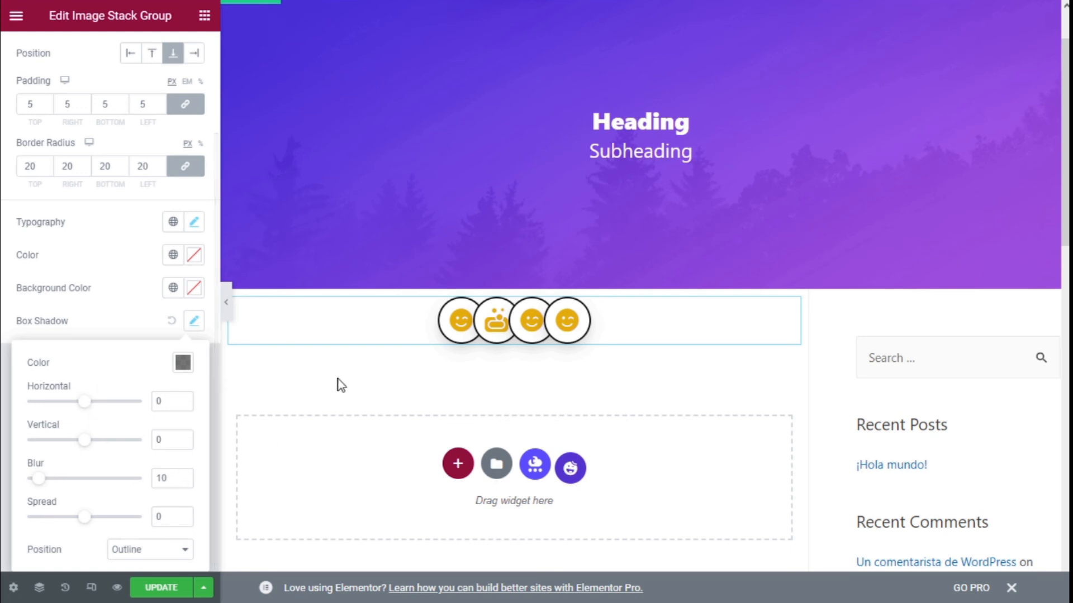
pyautogui.click(172, 321)
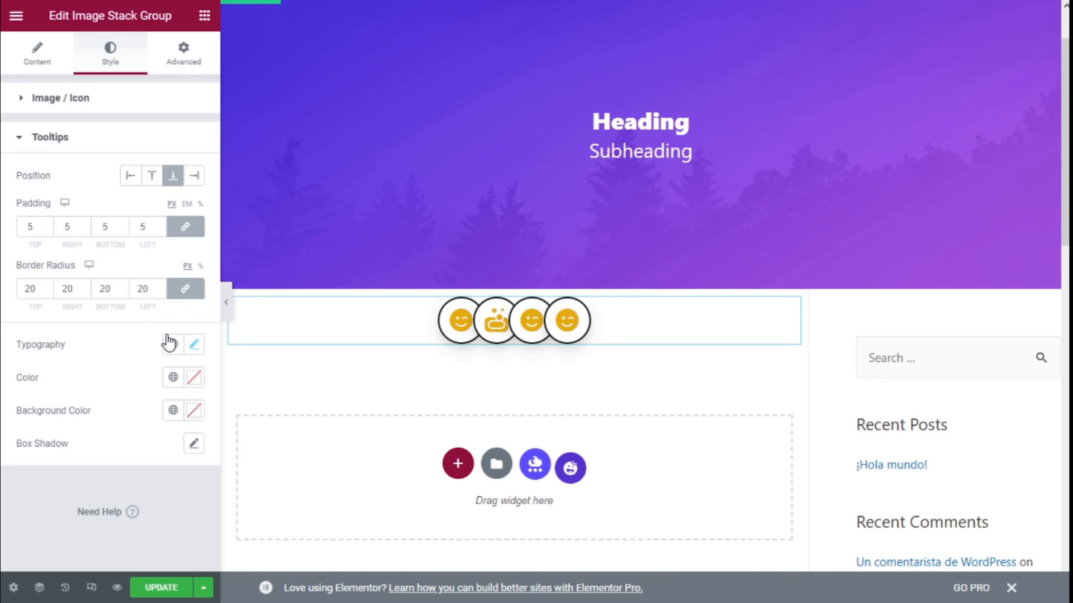
pyautogui.click(78, 147)
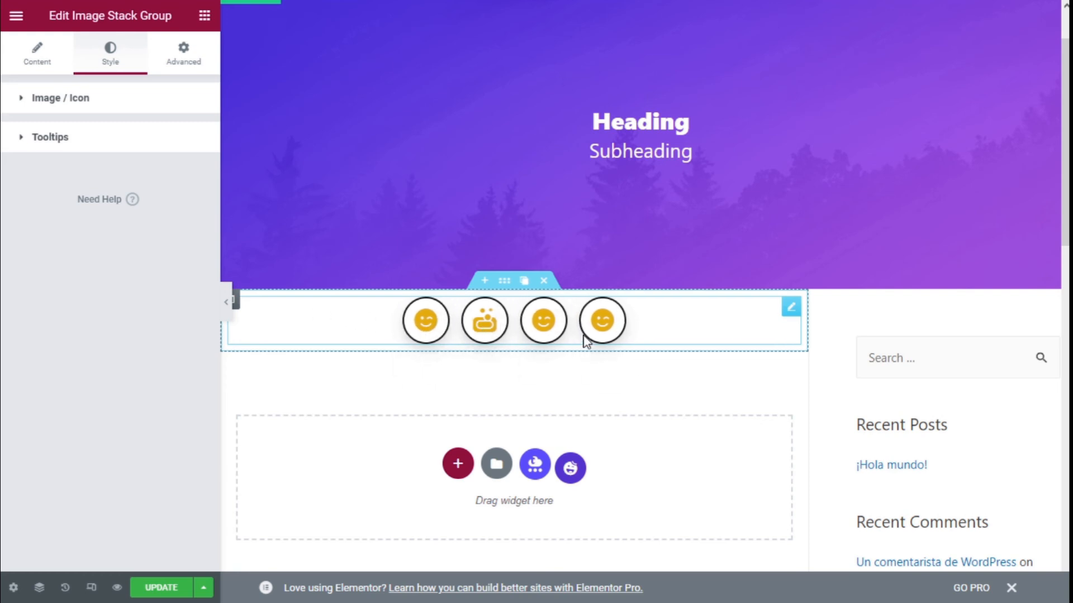
# Step: In the first stack item's content settings, set its individual tooltip position to top
pyautogui.click(44, 62)
pyautogui.click(25, 150)
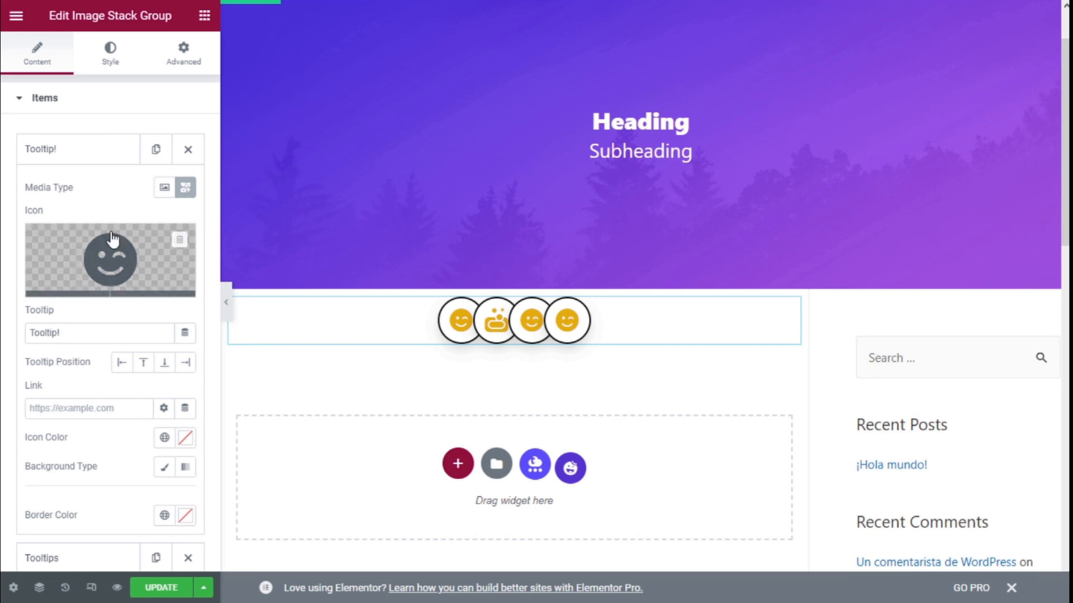
pyautogui.scroll(-2, 112, 262)
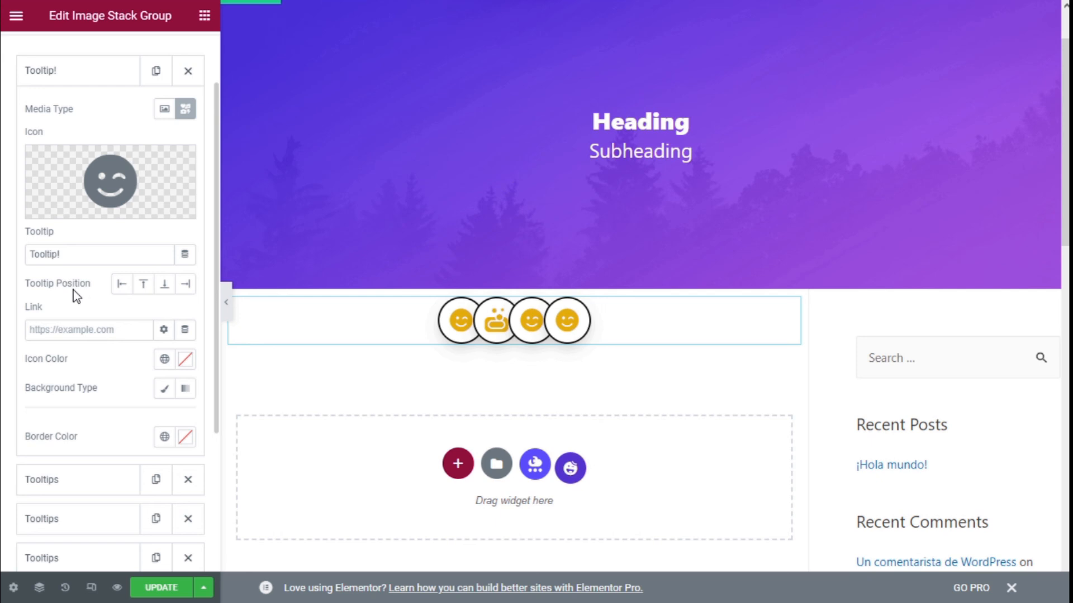
pyautogui.scroll(-1, 119, 323)
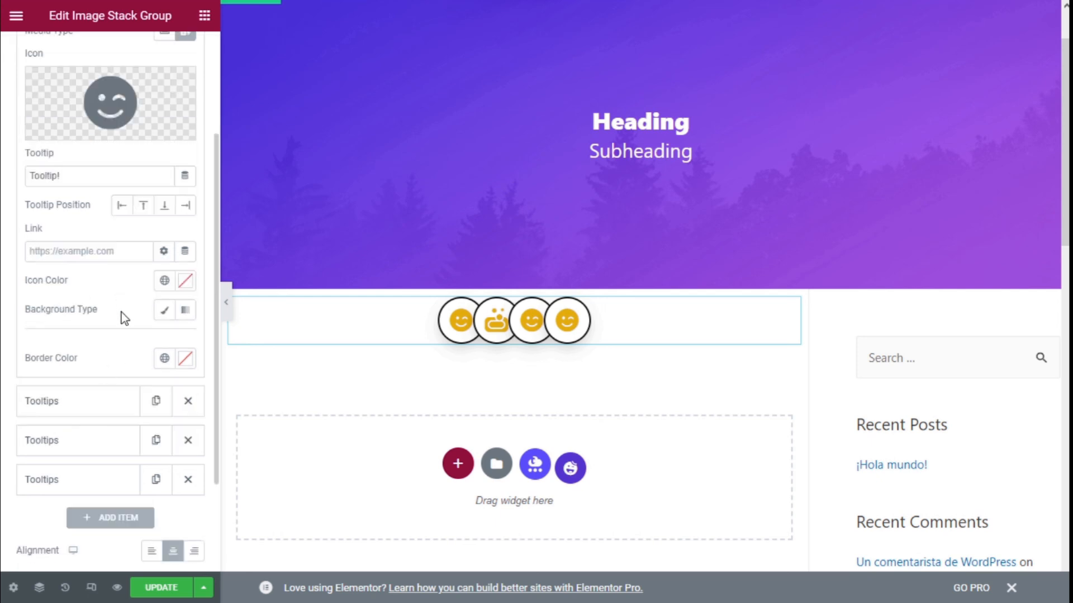
pyautogui.scroll(1, 144, 366)
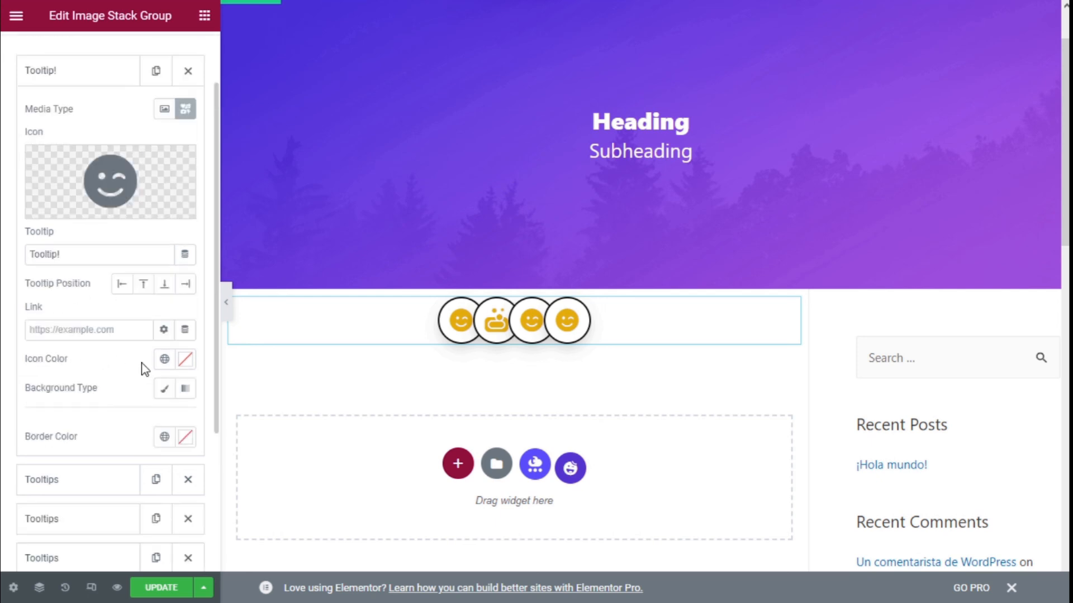
pyautogui.click(143, 287)
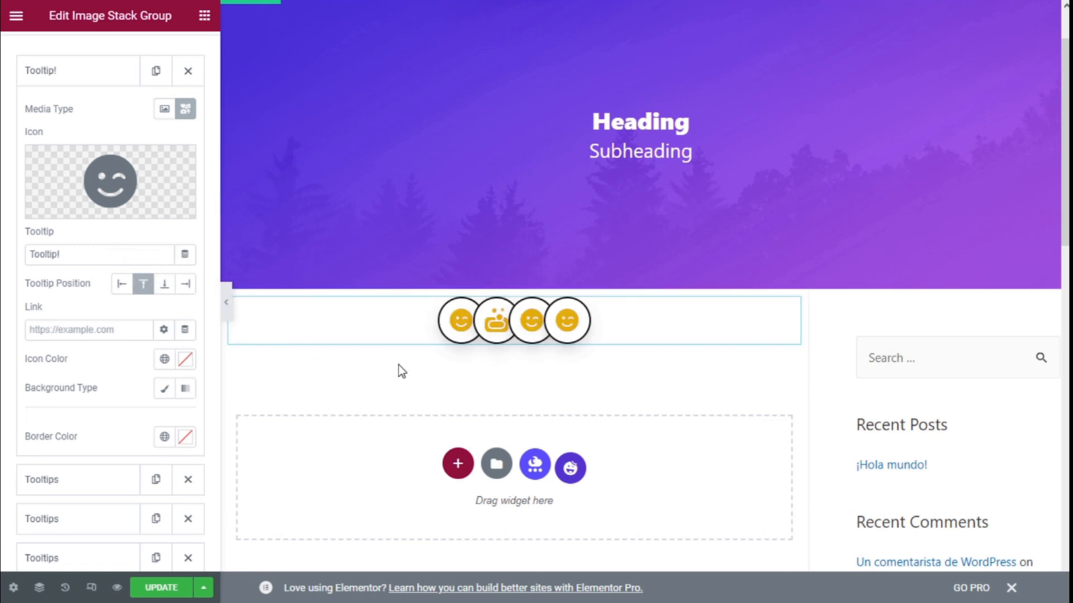
pyautogui.moveTo(423, 321)
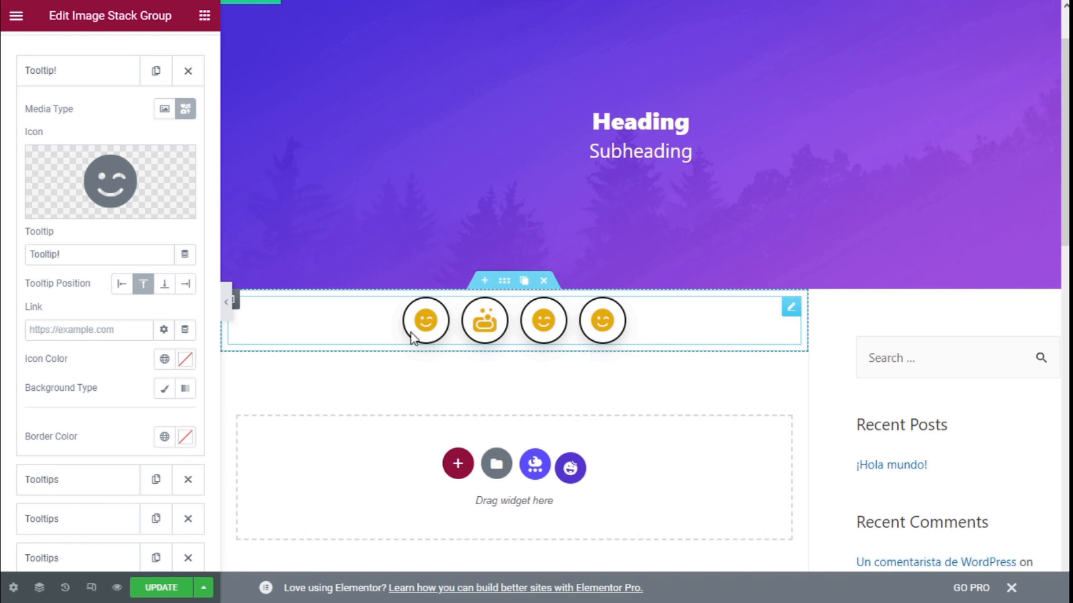
# Step: Set the first stack item's icon color to red #E71B1B
pyautogui.click(182, 365)
pyautogui.click(262, 148)
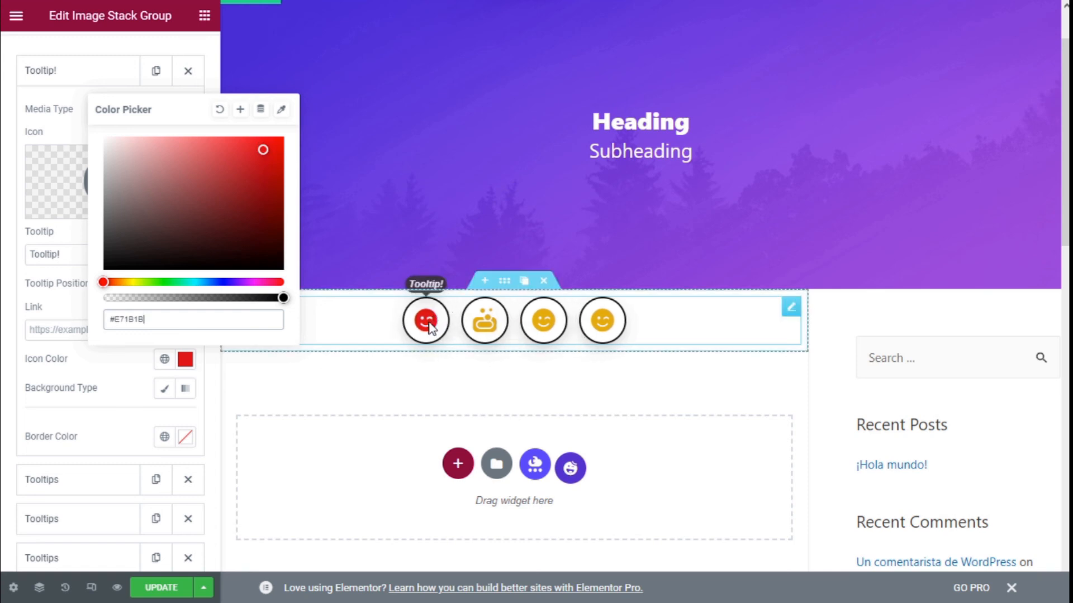
pyautogui.click(75, 378)
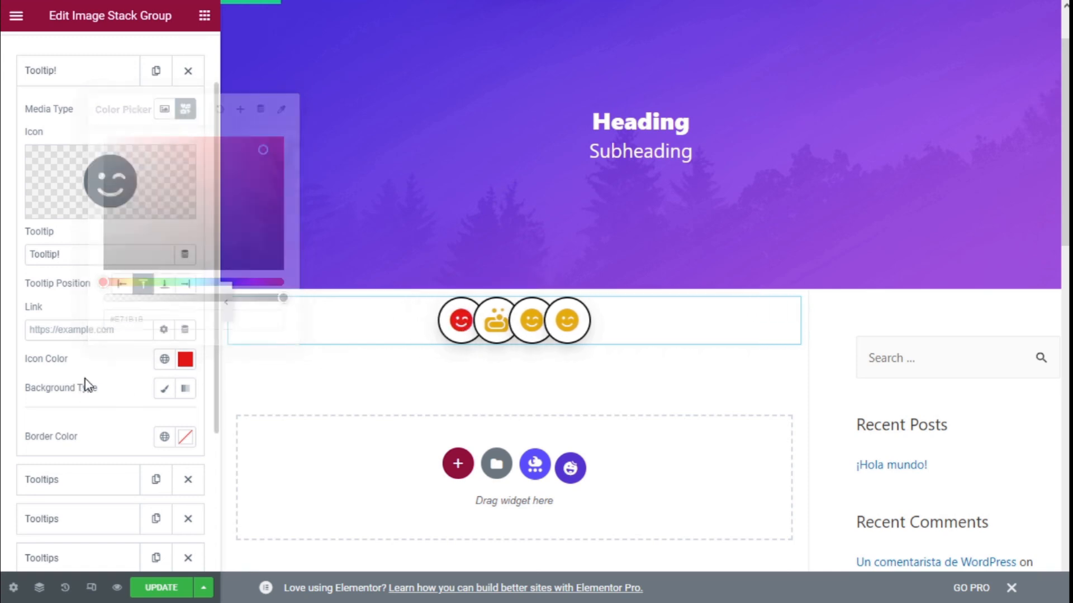
# Step: Try a solid near-black #0E0C0C background on the first stack item and reset the color
pyautogui.click(166, 395)
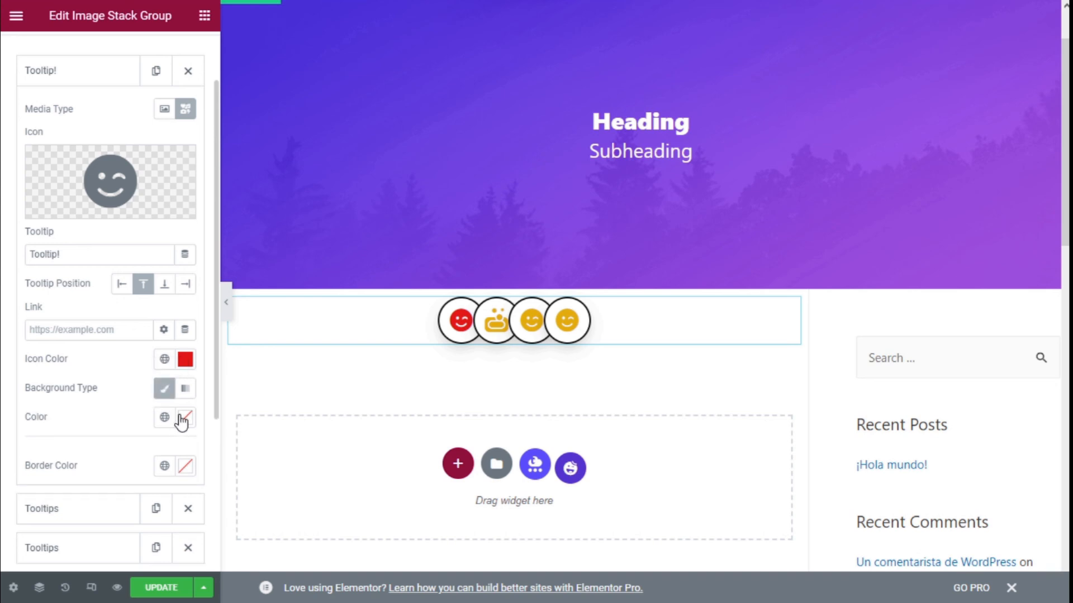
pyautogui.click(183, 417)
pyautogui.click(120, 322)
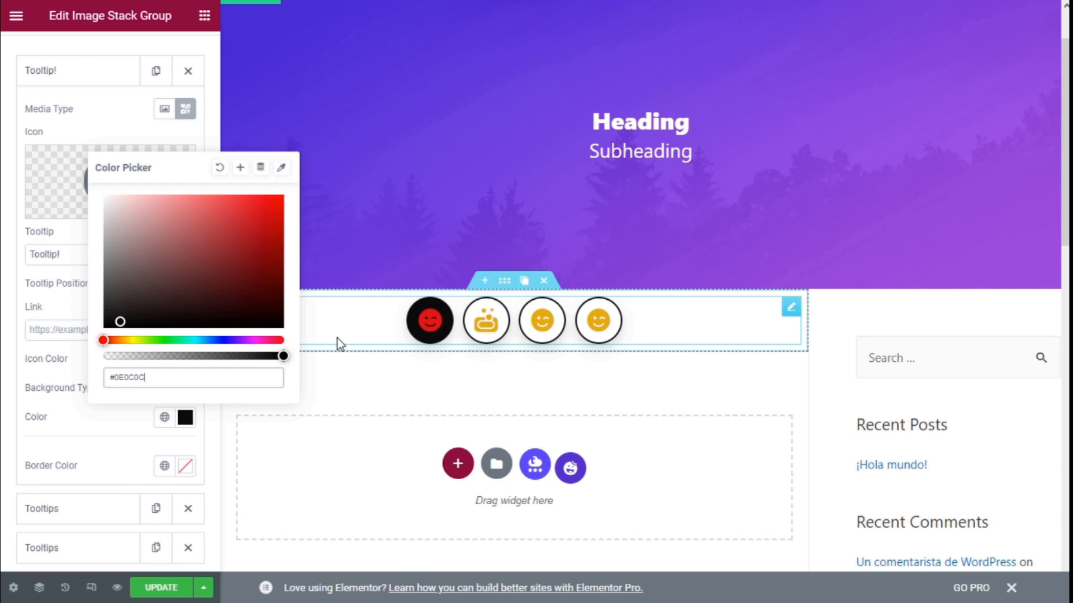
pyautogui.click(220, 168)
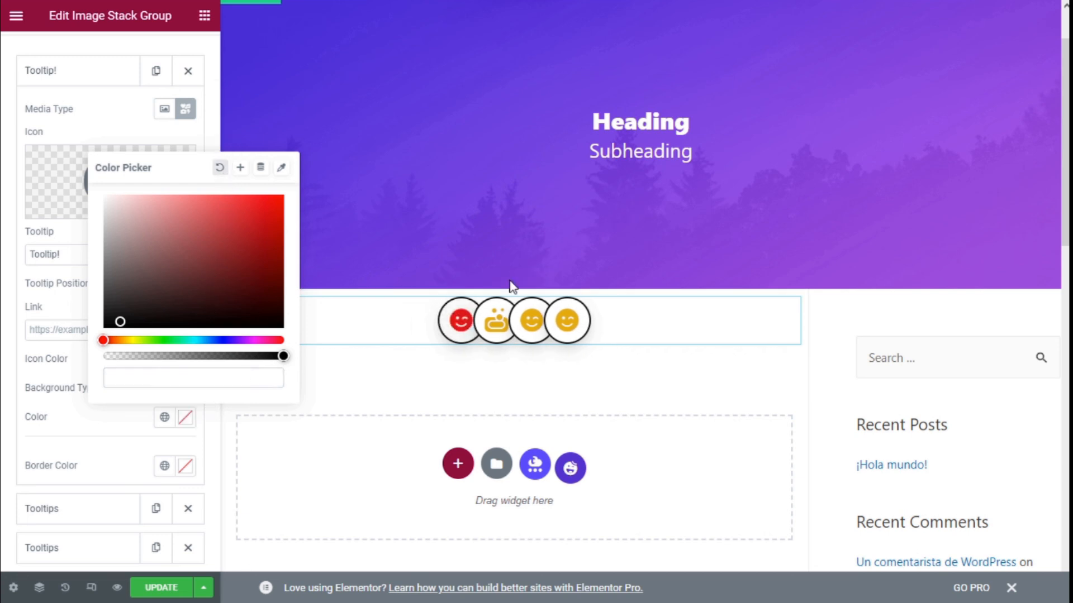
pyautogui.click(37, 471)
# Step: Set the first stack item's border color to red #E91313
pyautogui.click(186, 468)
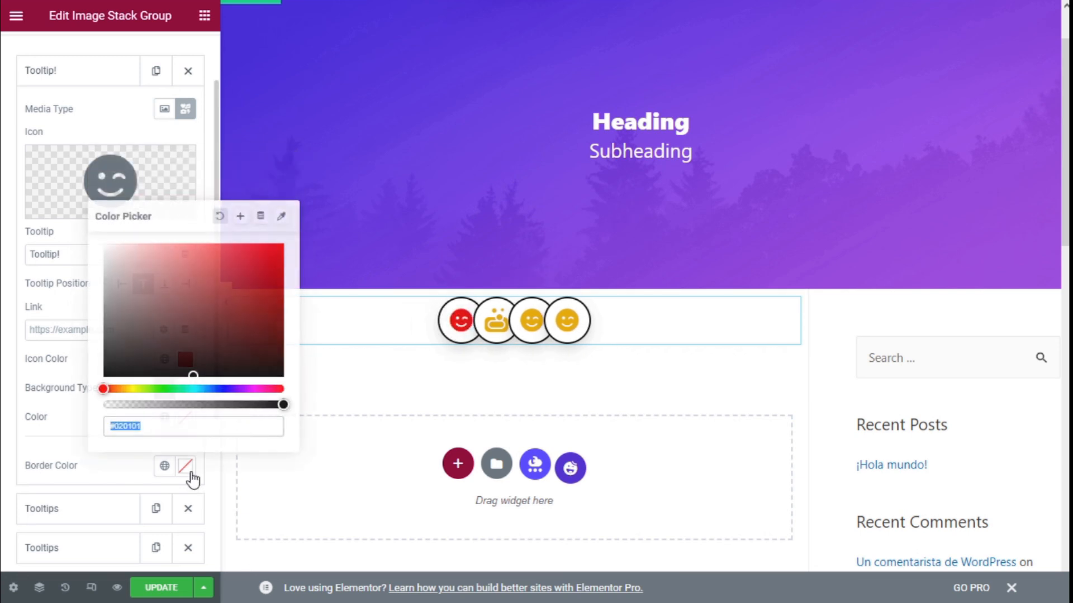
pyautogui.click(269, 254)
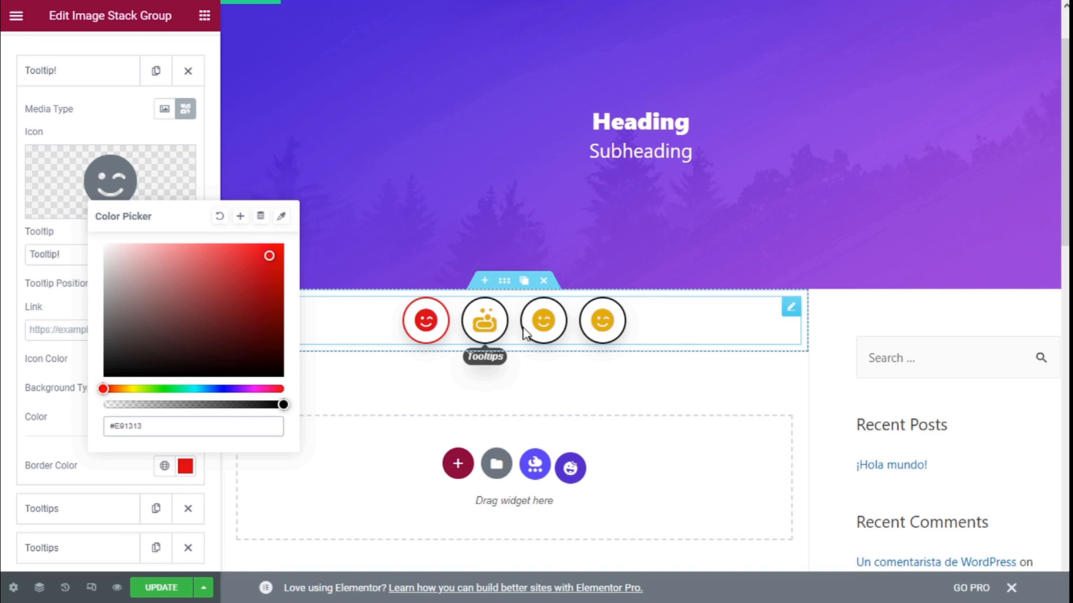
pyautogui.click(101, 464)
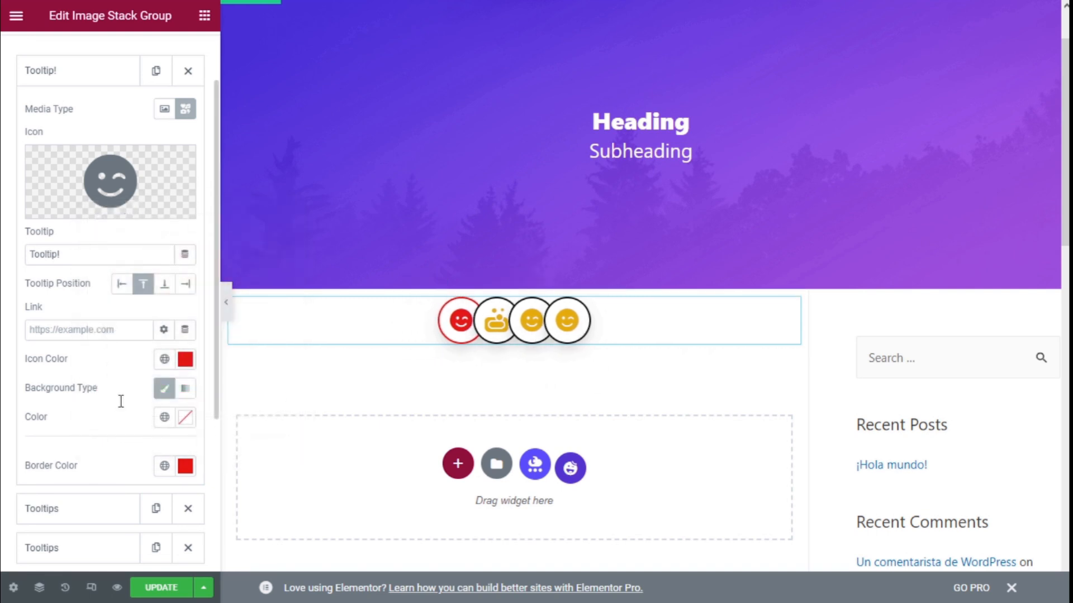
pyautogui.scroll(2, 112, 229)
pyautogui.click(99, 98)
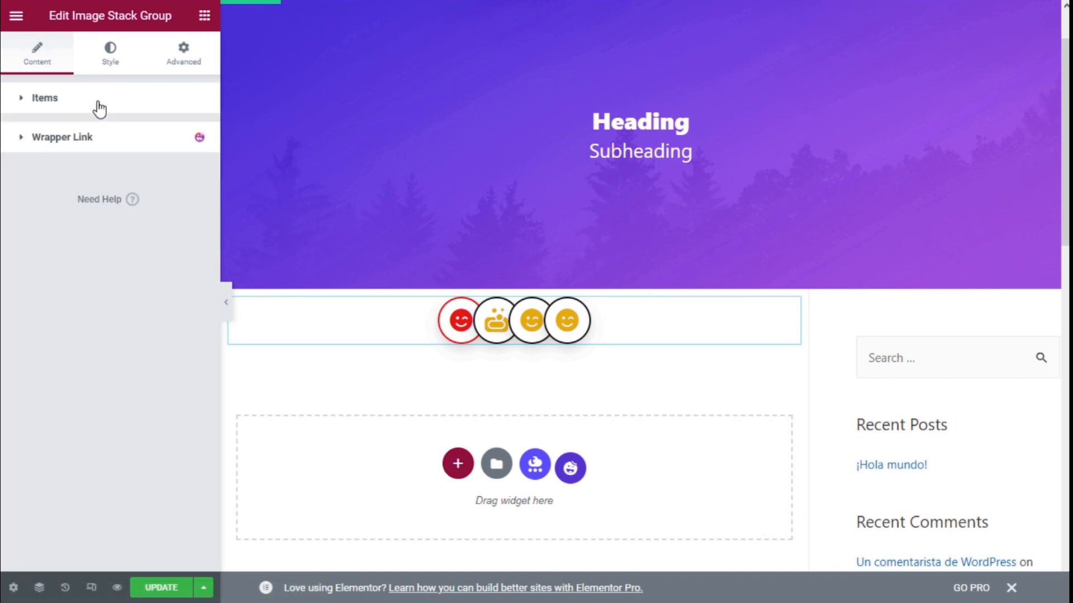
pyautogui.click(101, 110)
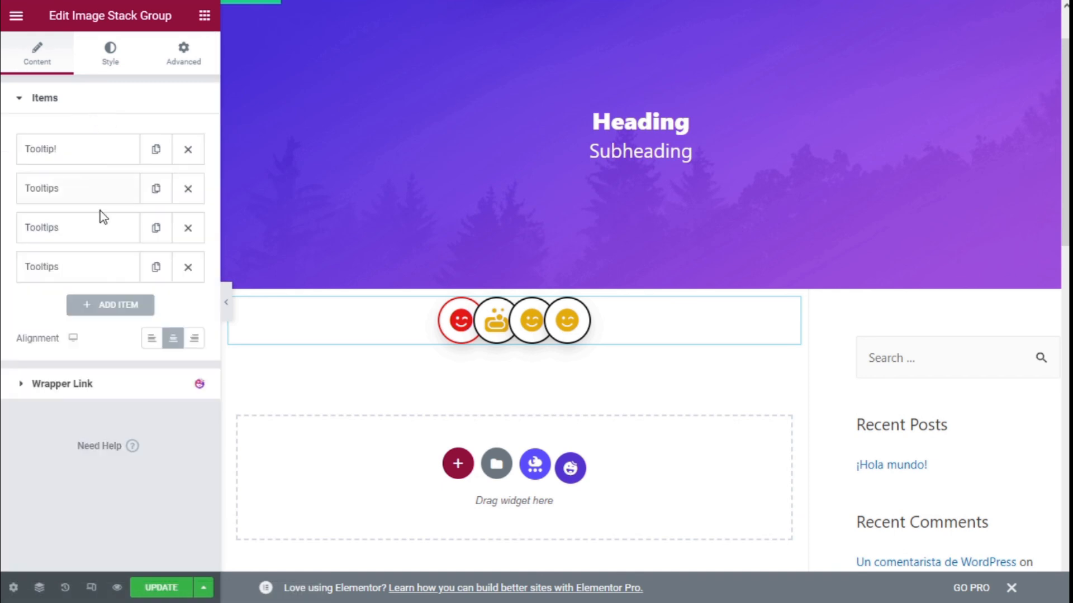
pyautogui.click(95, 156)
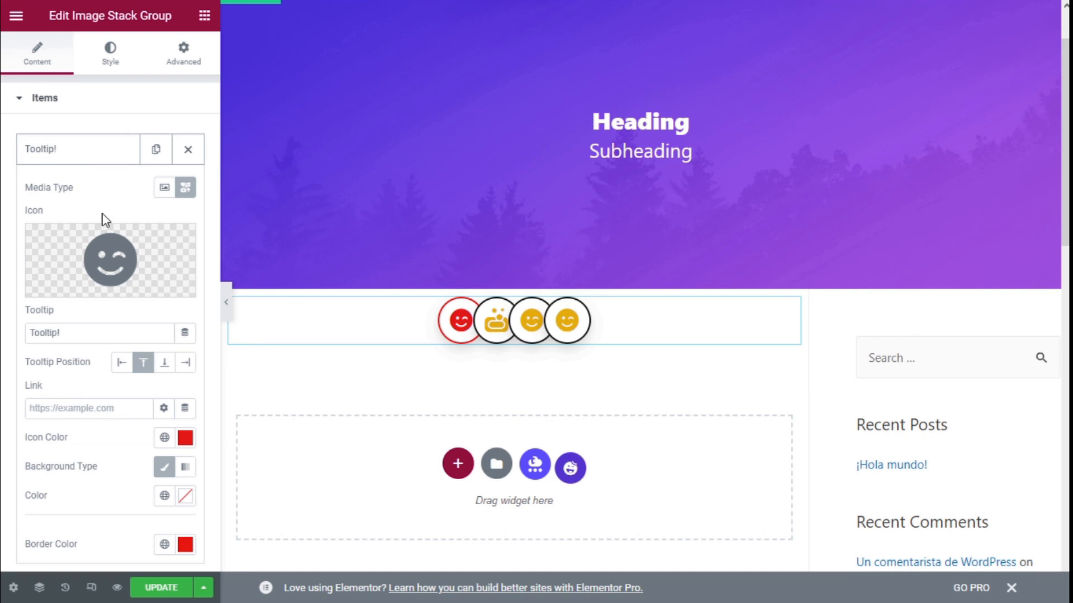
pyautogui.scroll(-4, 115, 240)
pyautogui.scroll(4, 123, 245)
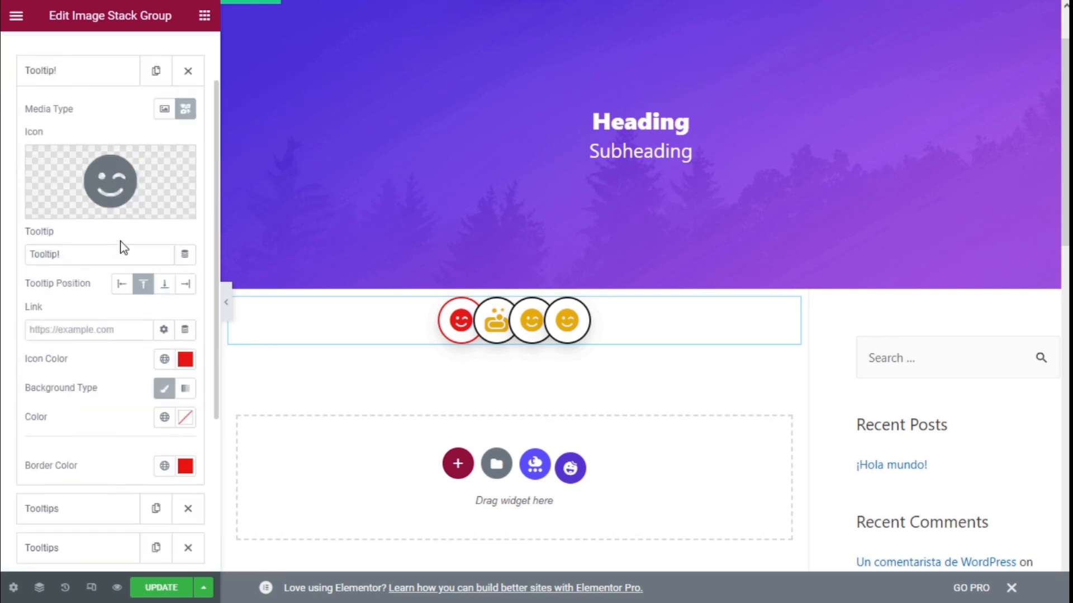
# Step: Collapse the first item's settings and update the page to save the Image Stack Group changes
pyautogui.click(88, 151)
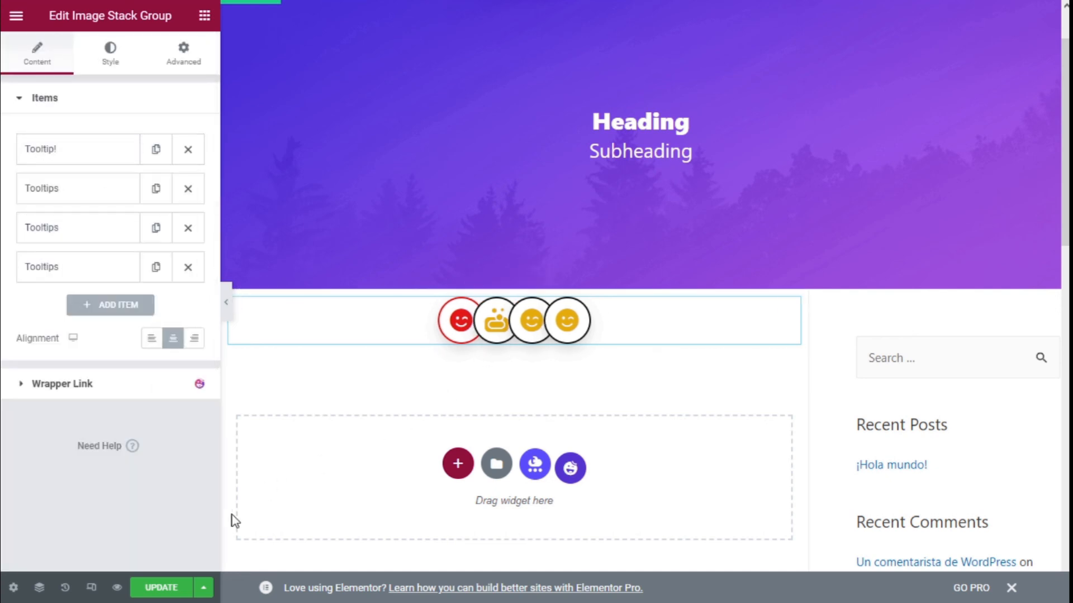
pyautogui.click(157, 589)
pyautogui.moveTo(557, 328)
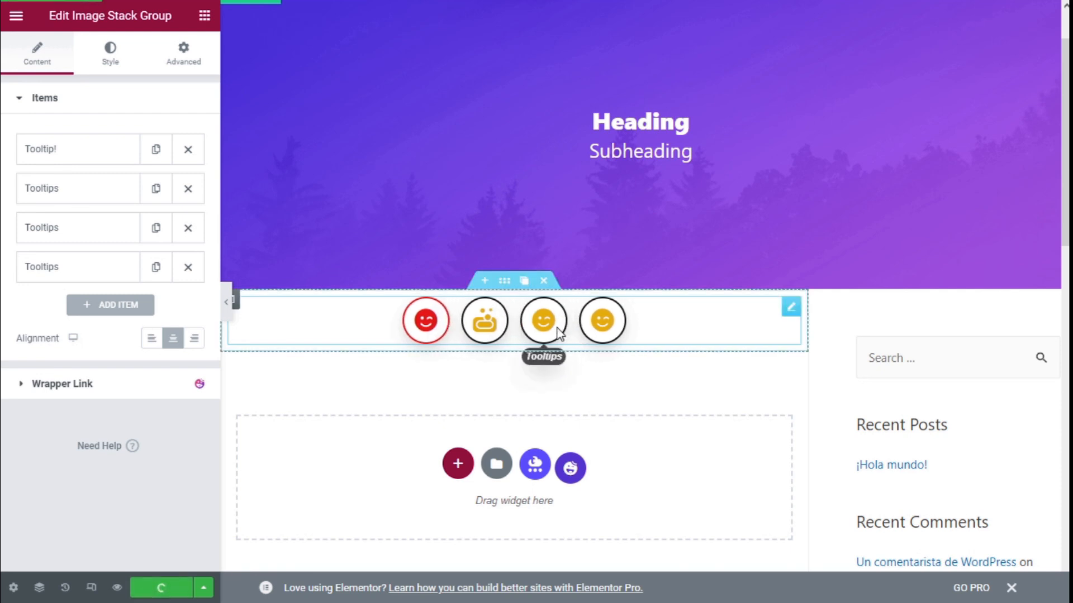